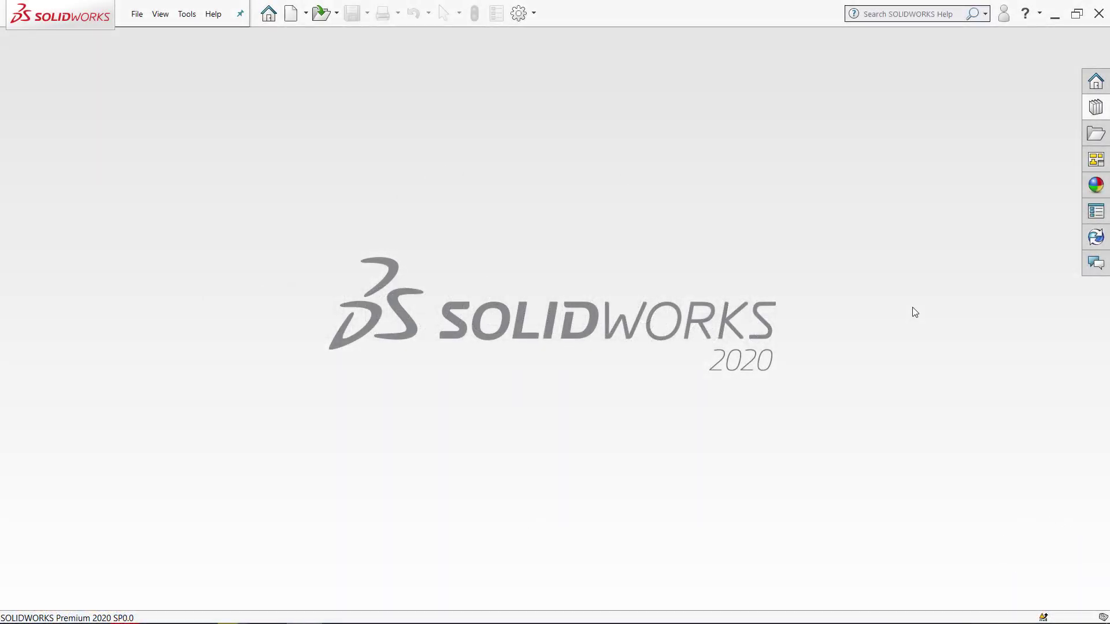
# Step: Open the Design Library and go to the top of the Toolbox library
pyautogui.click(1096, 107)
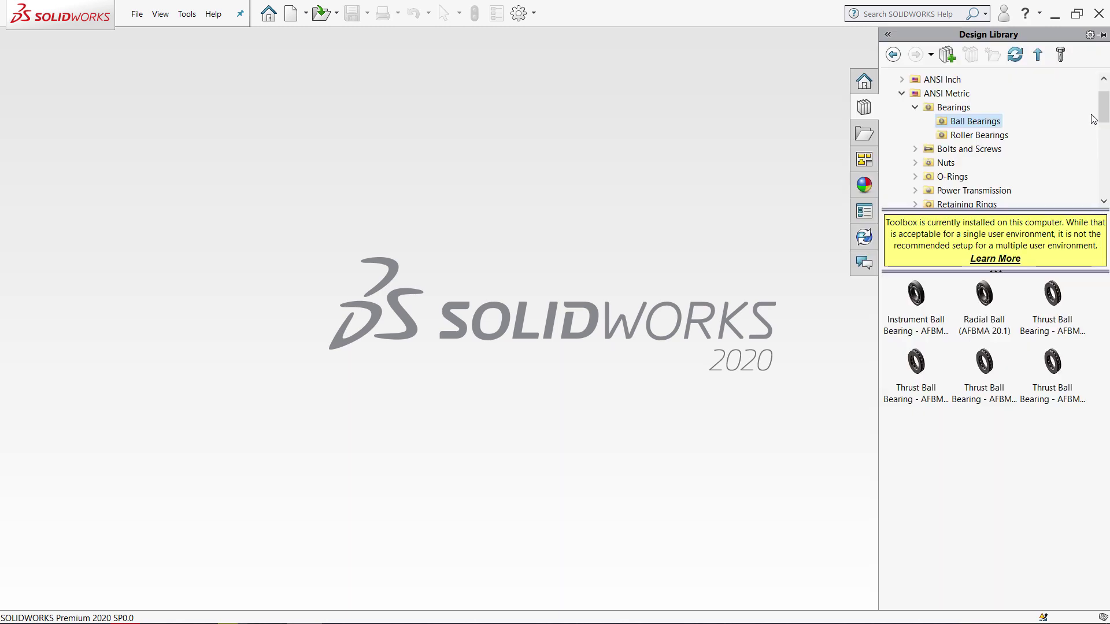
pyautogui.scroll(1, 925, 127)
pyautogui.click(926, 79)
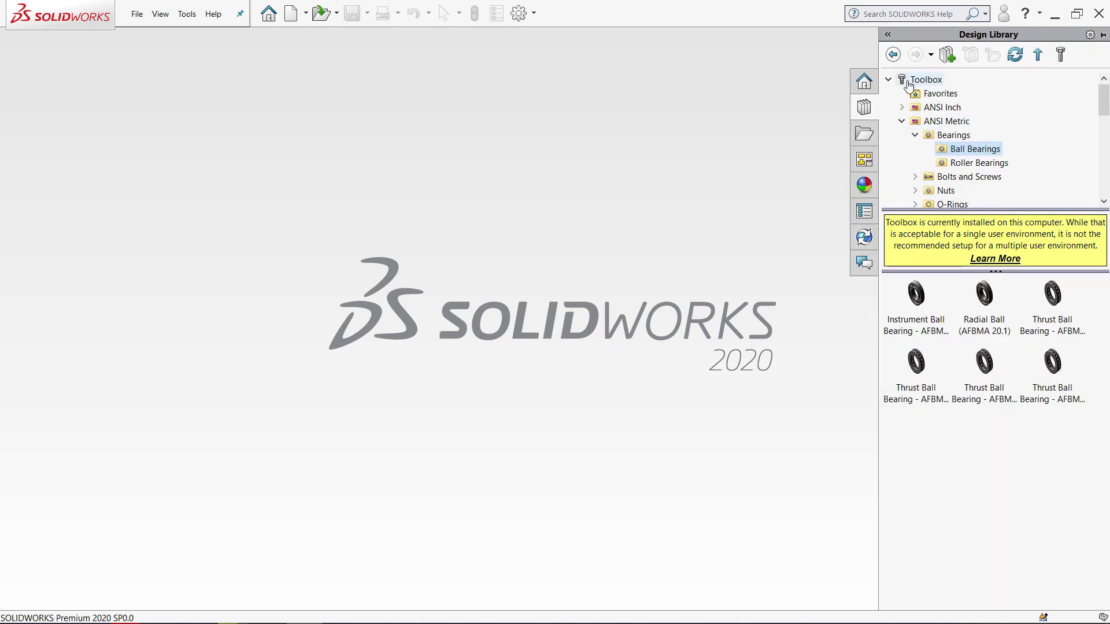
pyautogui.scroll(-3, 931, 358)
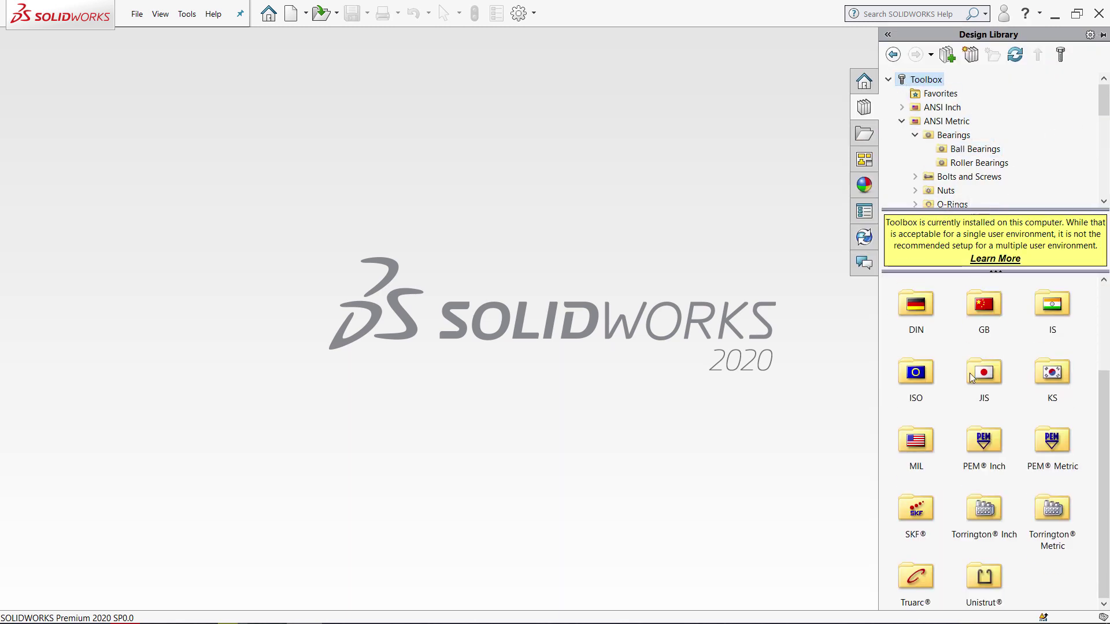
pyautogui.scroll(3, 1038, 358)
# Step: Drill into ANSI Metric > Bearings > Ball Bearings and select the Instrument Ball Bearing
pyautogui.doubleClick(1043, 306)
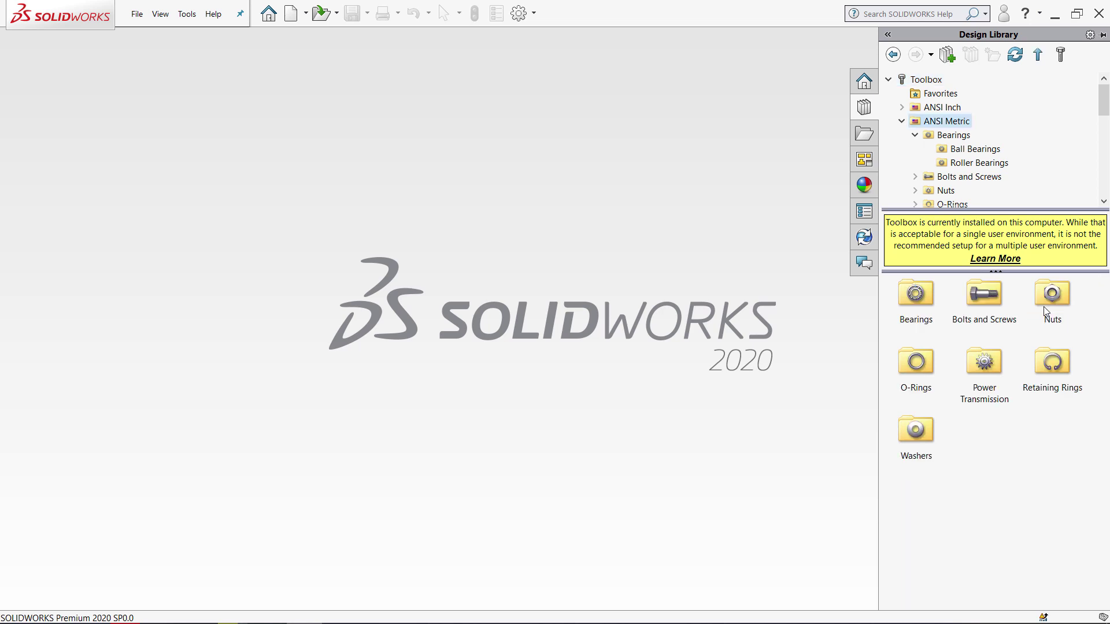
pyautogui.doubleClick(915, 296)
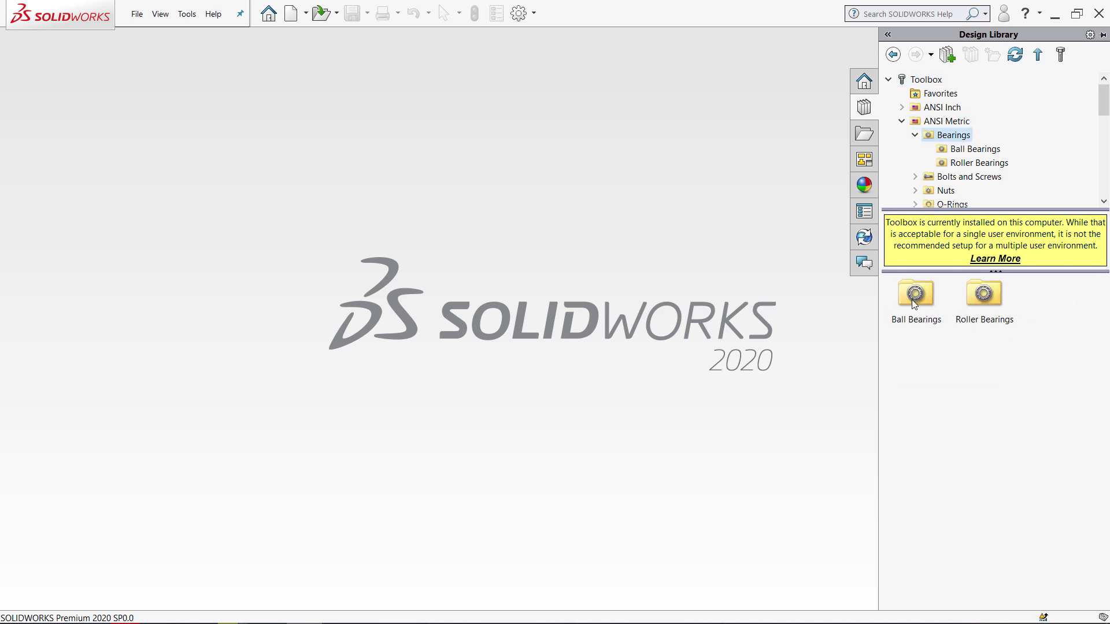
pyautogui.doubleClick(913, 301)
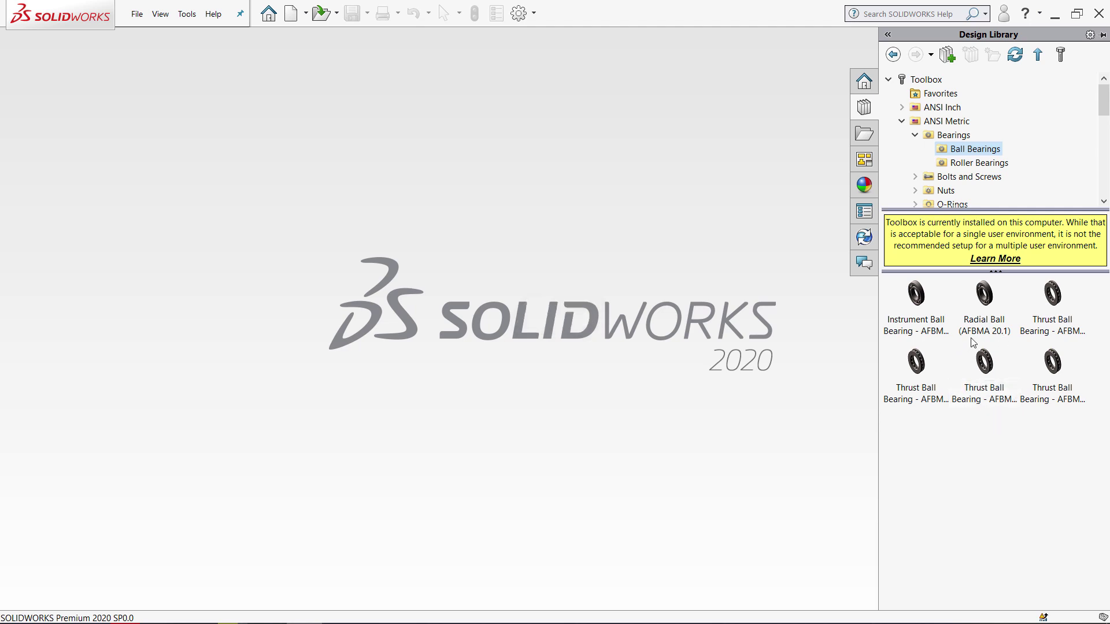
pyautogui.moveTo(984, 308)
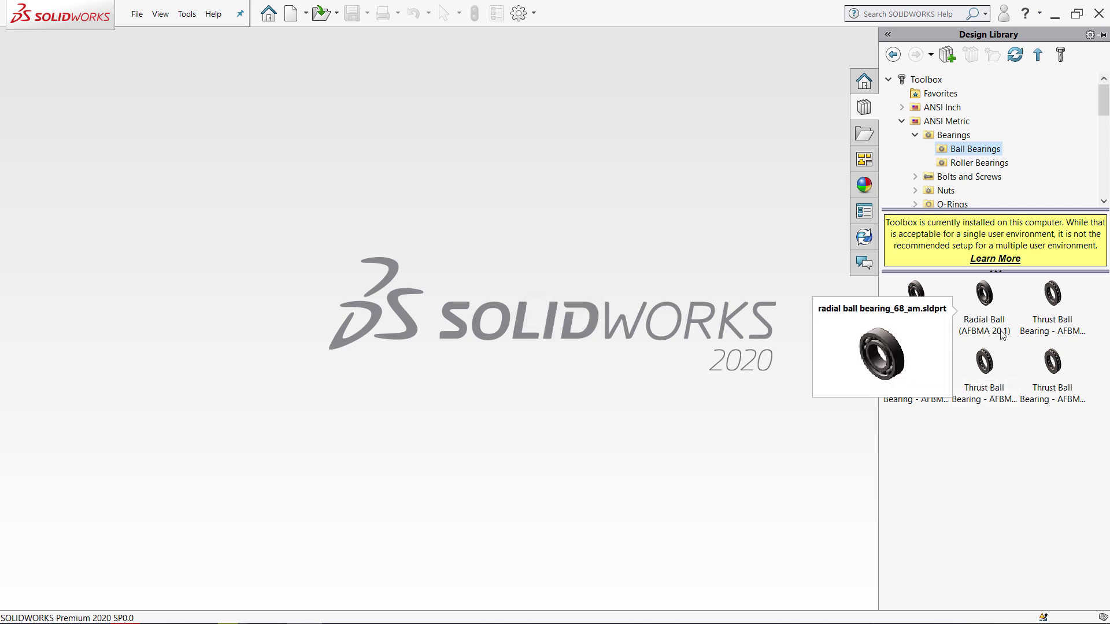
pyautogui.click(923, 305)
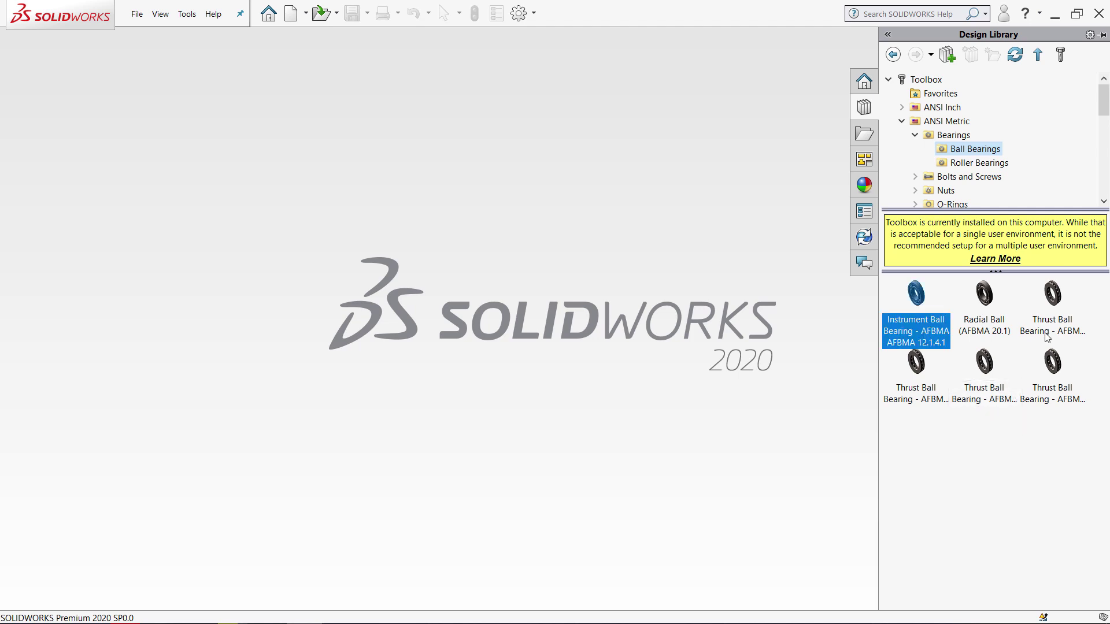
pyautogui.click(984, 361)
pyautogui.click(924, 296)
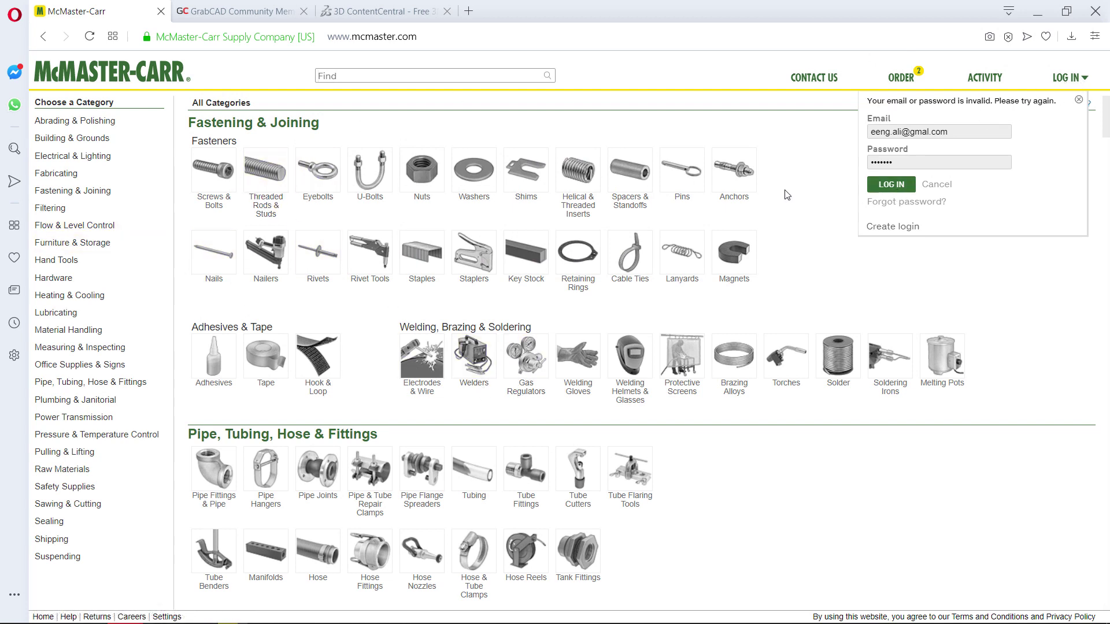
# Step: Search the McMaster-Carr catalogue for 'bea' to reach the Bearings results
pyautogui.click(342, 81)
pyautogui.write('ea')
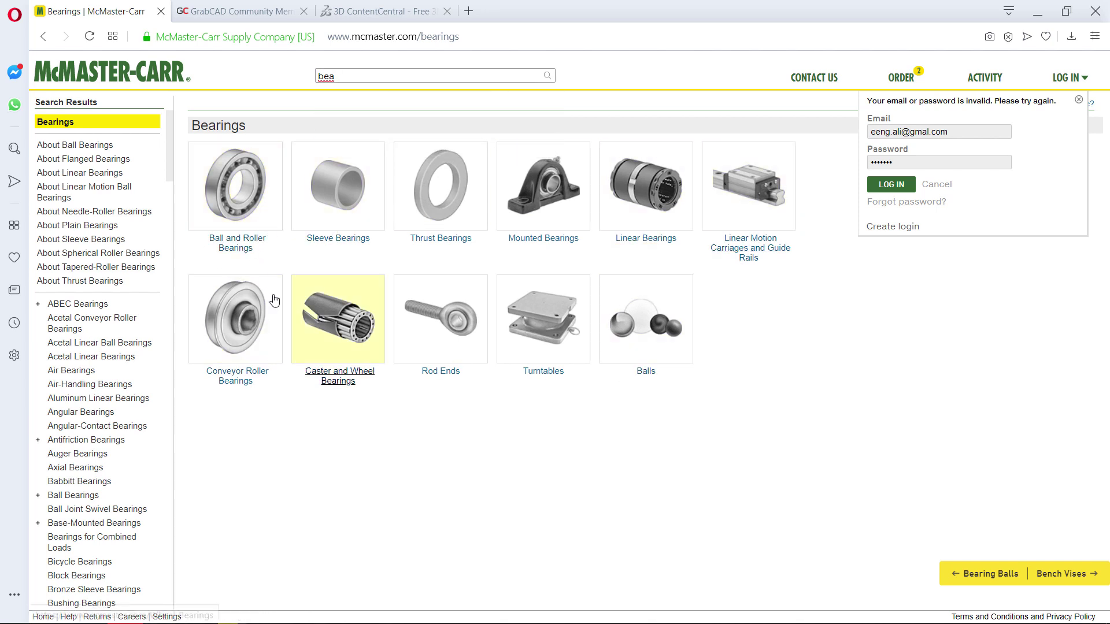
# Step: Go to Ball and Roller Bearings, then Ball Bearings, and show the R4 bearing 60355K503
pyautogui.click(247, 215)
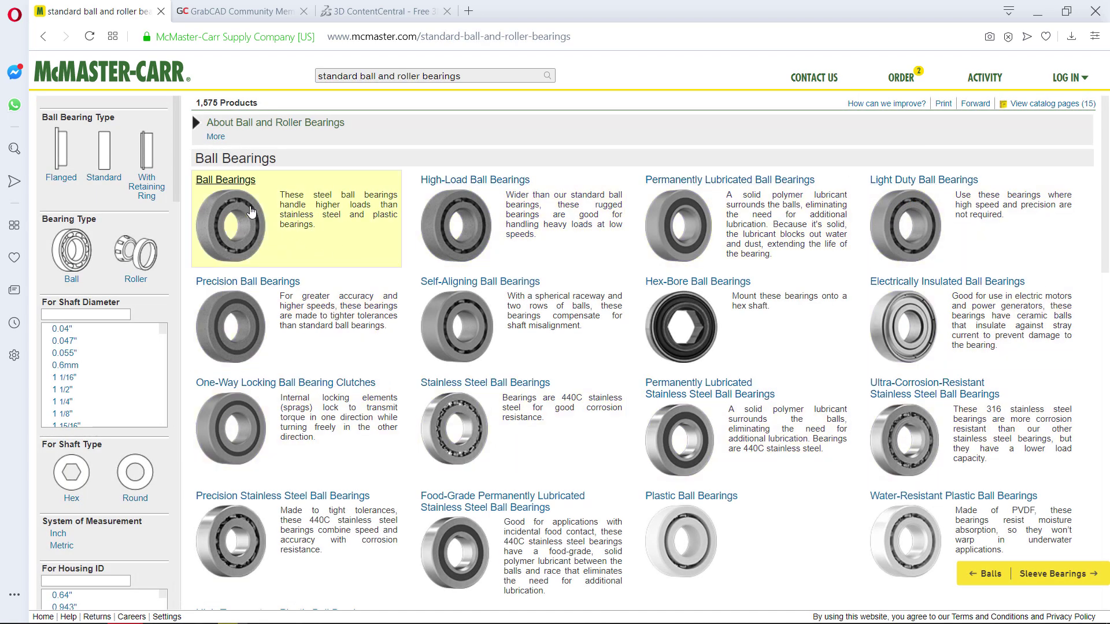
pyautogui.click(263, 206)
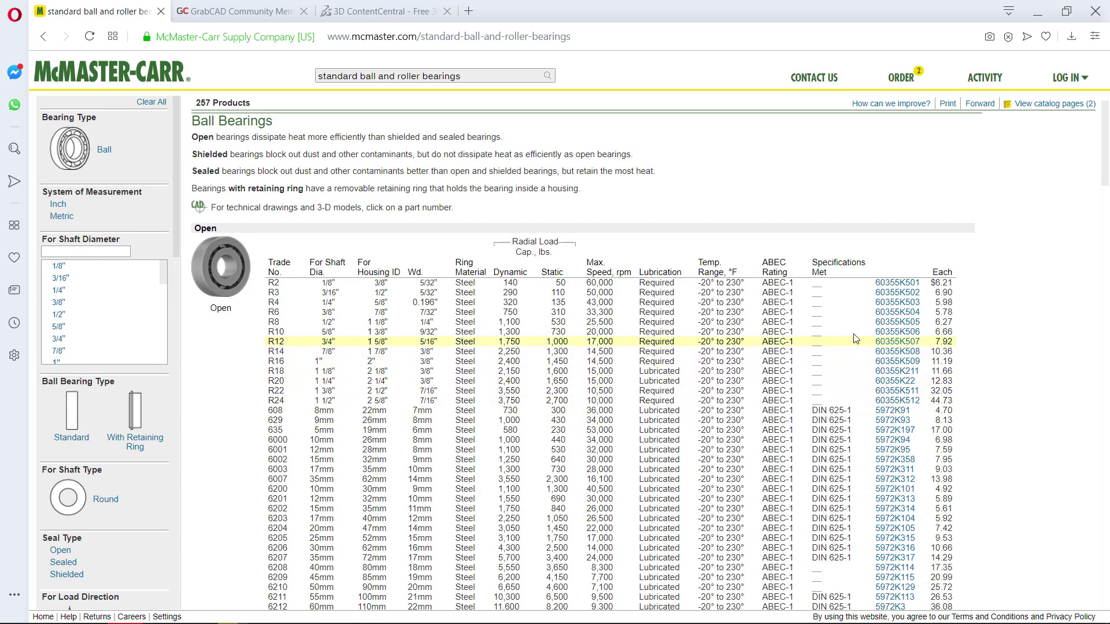
pyautogui.scroll(-1, 757, 333)
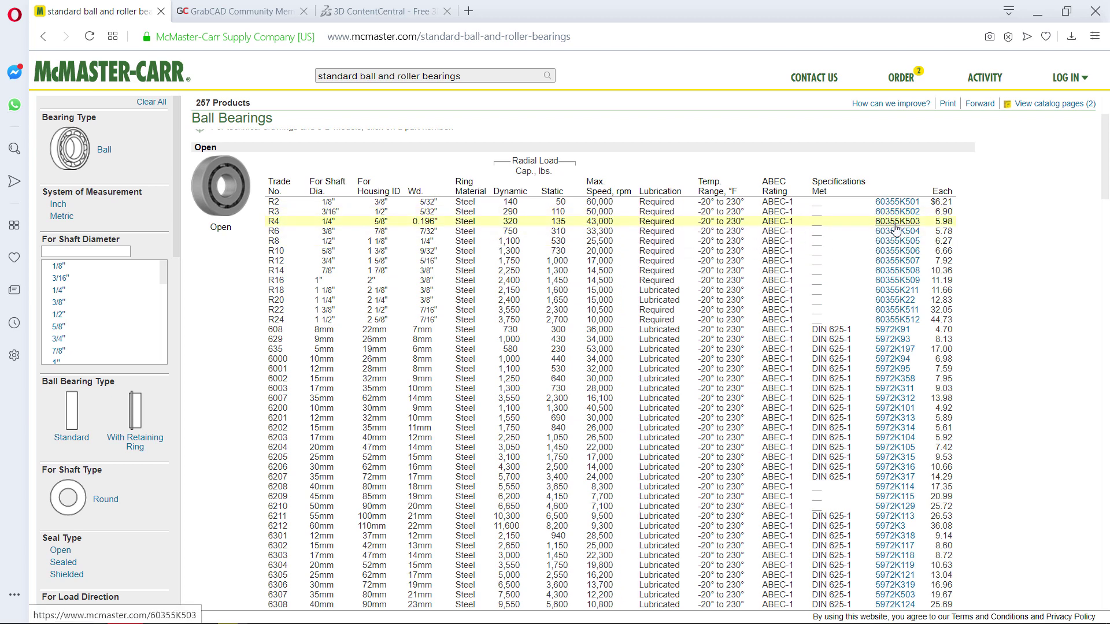
pyautogui.click(897, 223)
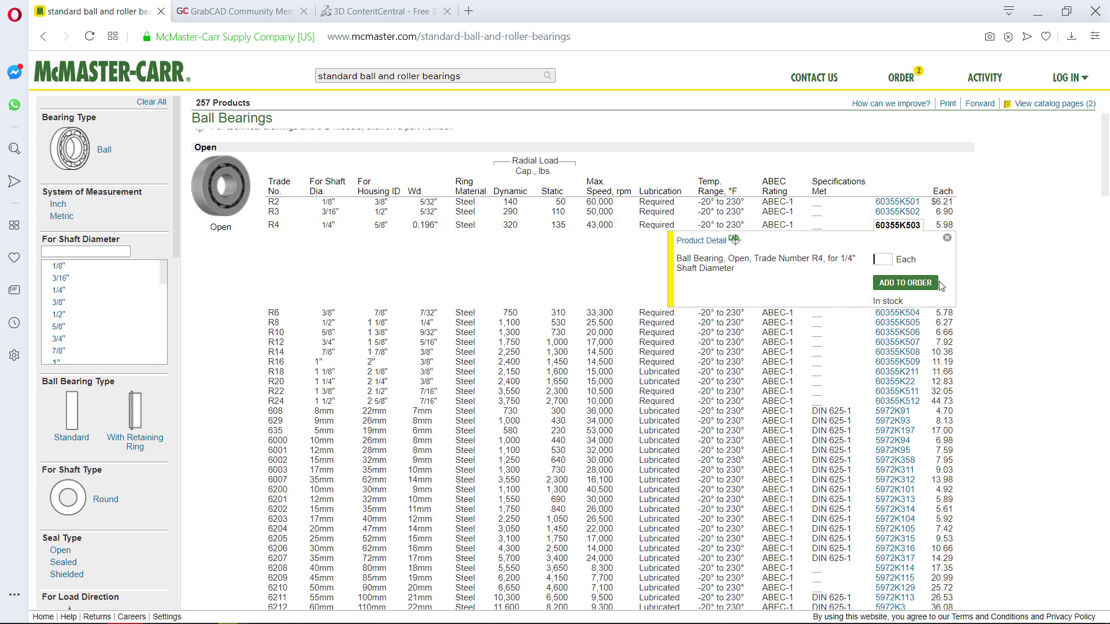
# Step: On the 60355K503 product page, download the 3-D Solidworks CAD model
pyautogui.click(700, 248)
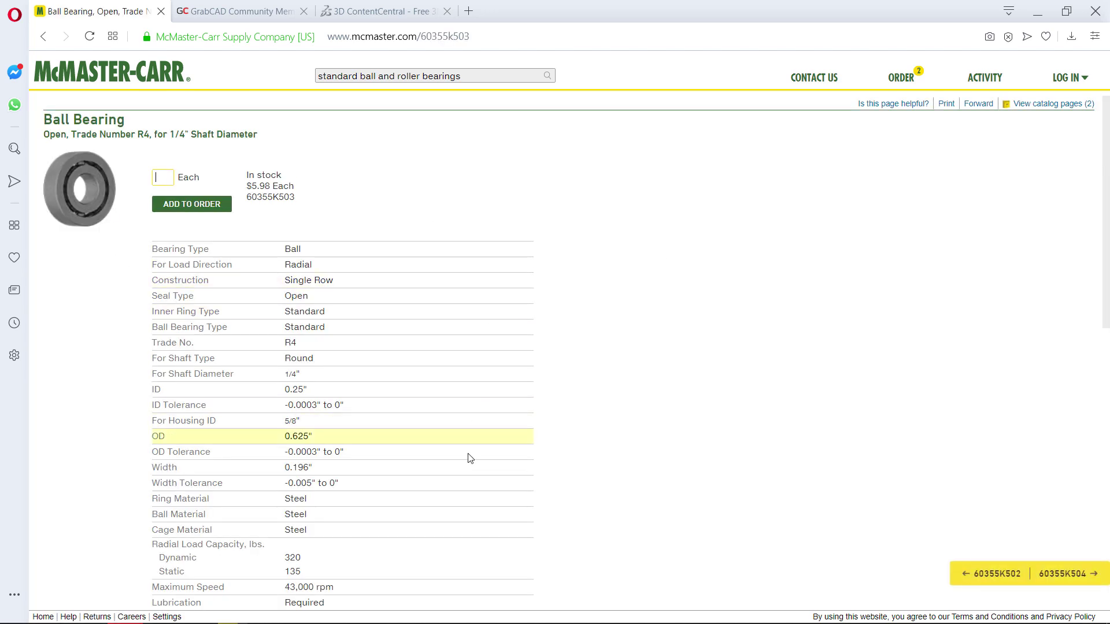
pyautogui.scroll(-1, 471, 459)
pyautogui.scroll(-3, 478, 442)
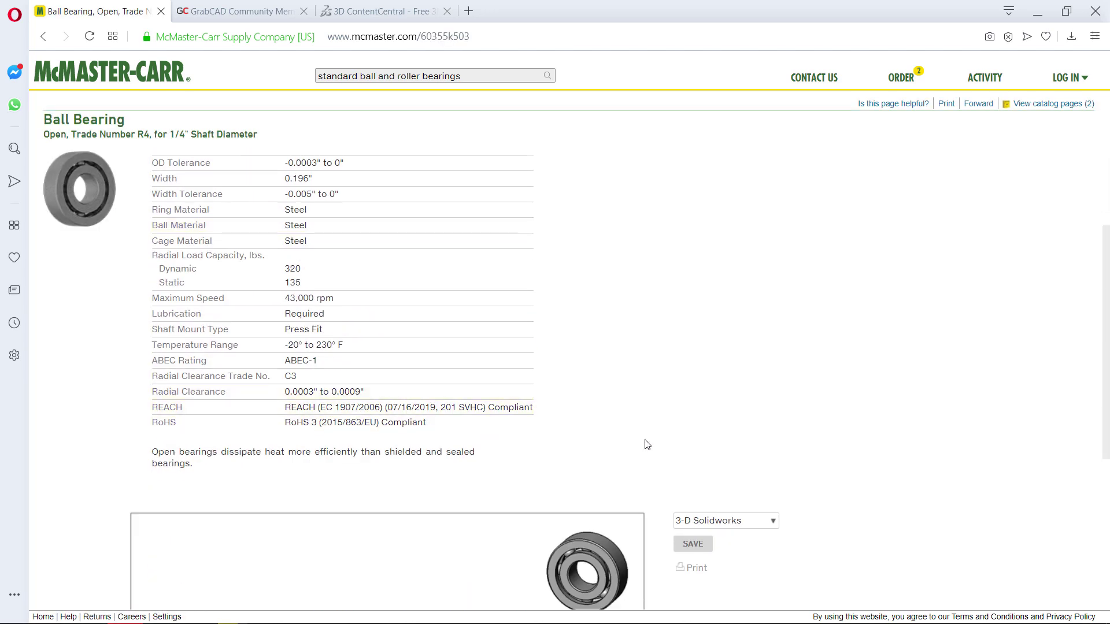
pyautogui.scroll(-3, 643, 446)
pyautogui.scroll(-2, 701, 377)
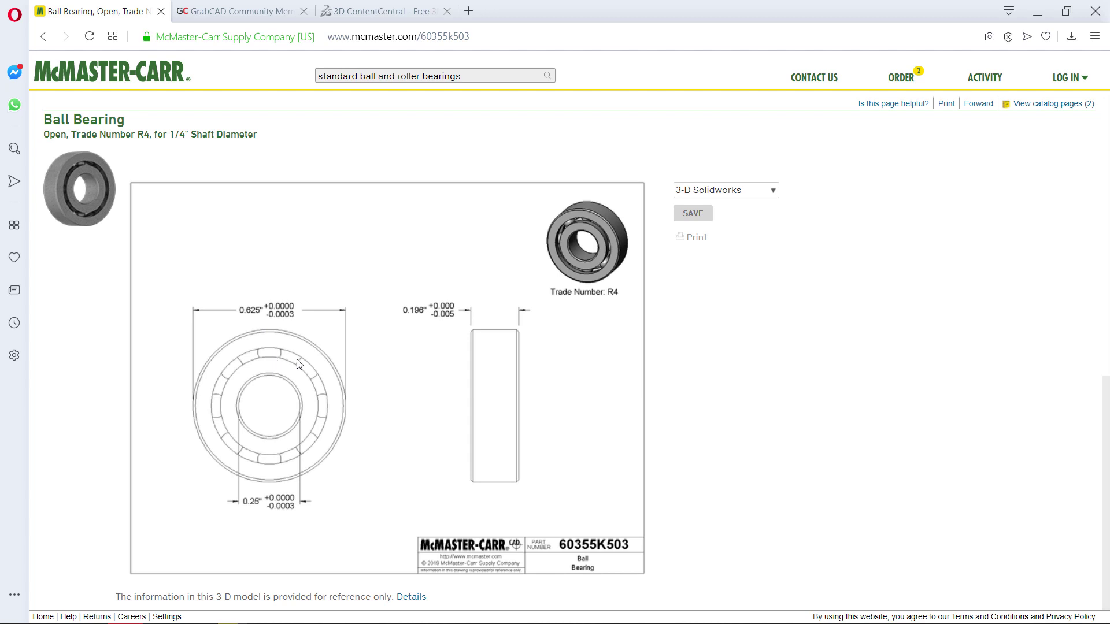
pyautogui.click(727, 191)
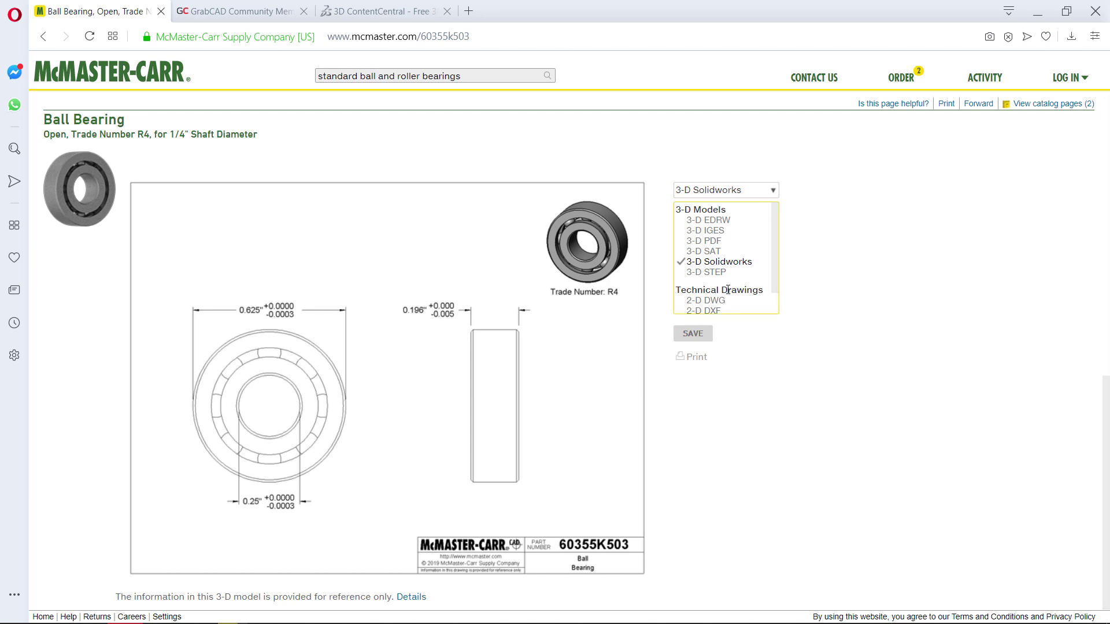
pyautogui.click(703, 263)
pyautogui.click(700, 215)
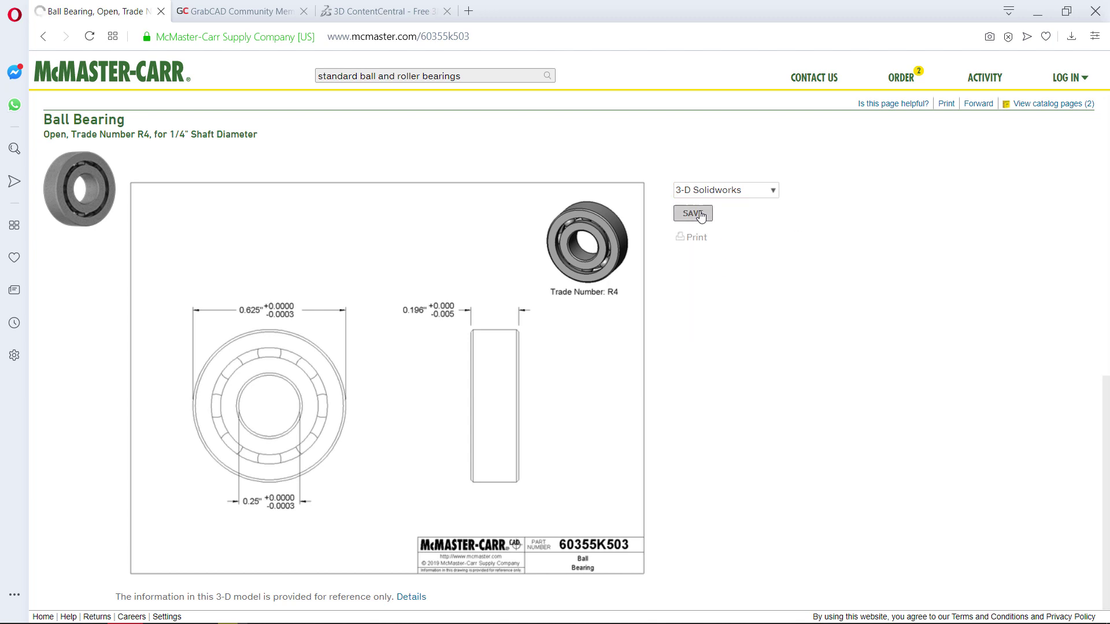
# Step: Open the downloaded 60355K503_BALL BEARING.SLDPRT from the browser's downloads list
pyautogui.click(743, 193)
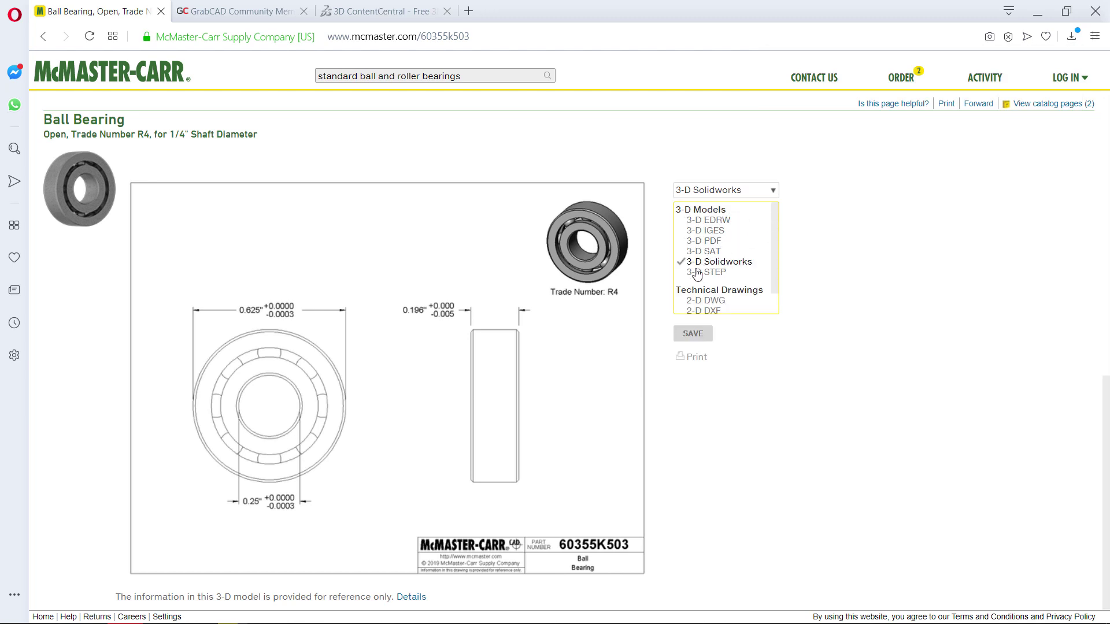
pyautogui.scroll(-2, 702, 280)
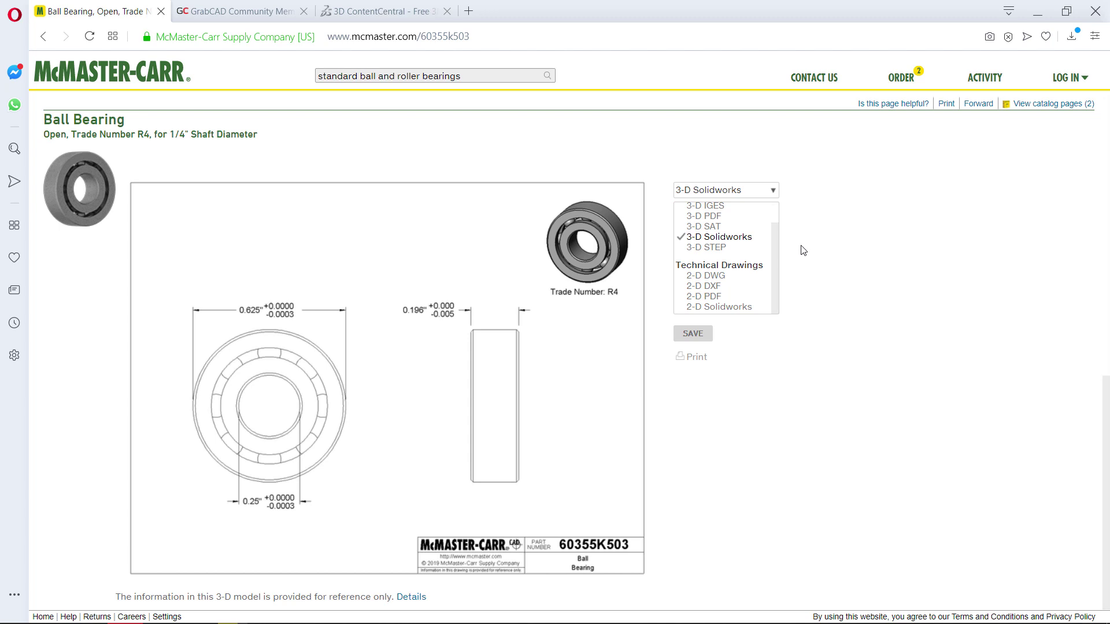
pyautogui.click(1071, 36)
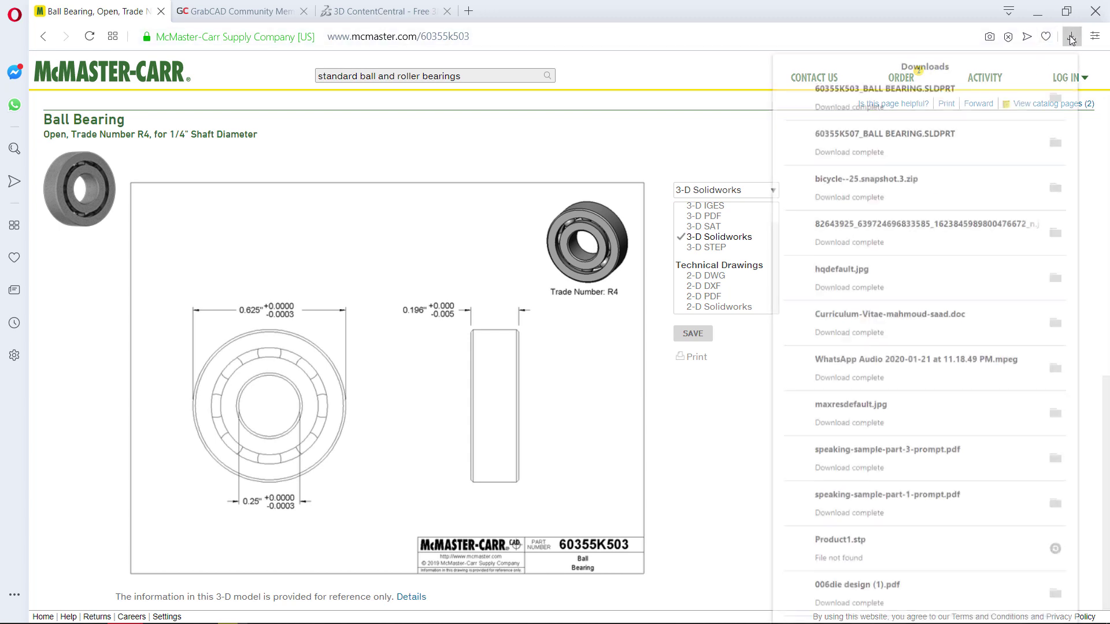
pyautogui.click(924, 108)
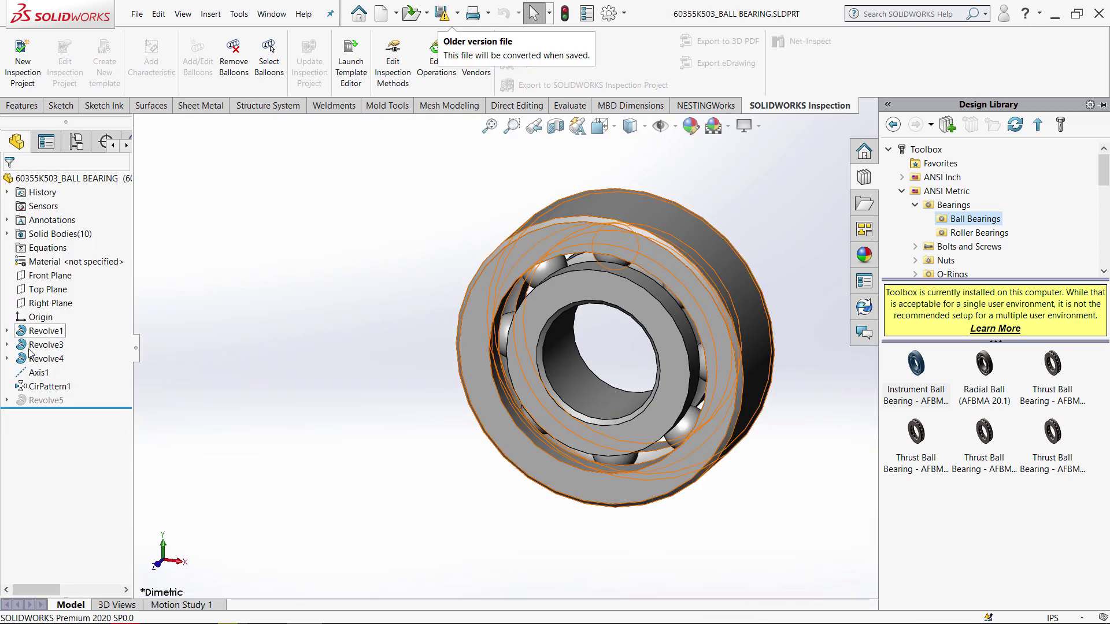
# Step: Orbit the 60355K503 bearing model to inspect its rings and balls
pyautogui.moveTo(266, 349)
pyautogui.mouseDown()
pyautogui.moveTo(217, 384)
pyautogui.moveTo(123, 320)
pyautogui.moveTo(272, 407)
pyautogui.mouseUp()
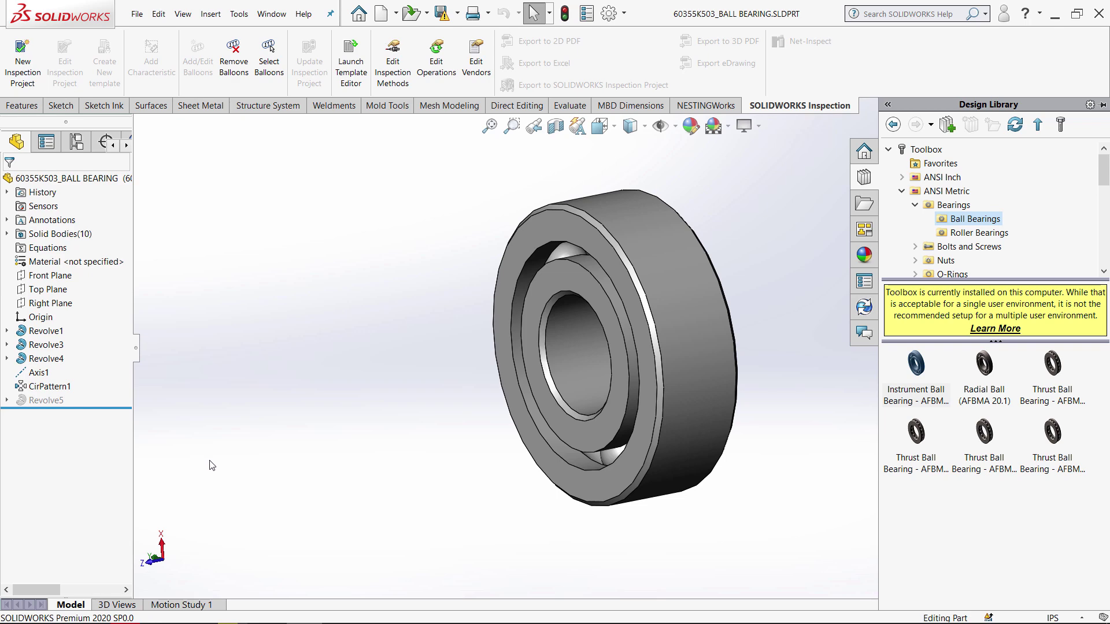
# Step: Search McMaster-Carr for 'sprin' and open the Spring Plungers product listing
pyautogui.moveTo(461, 76); pyautogui.dragTo(284, 110)
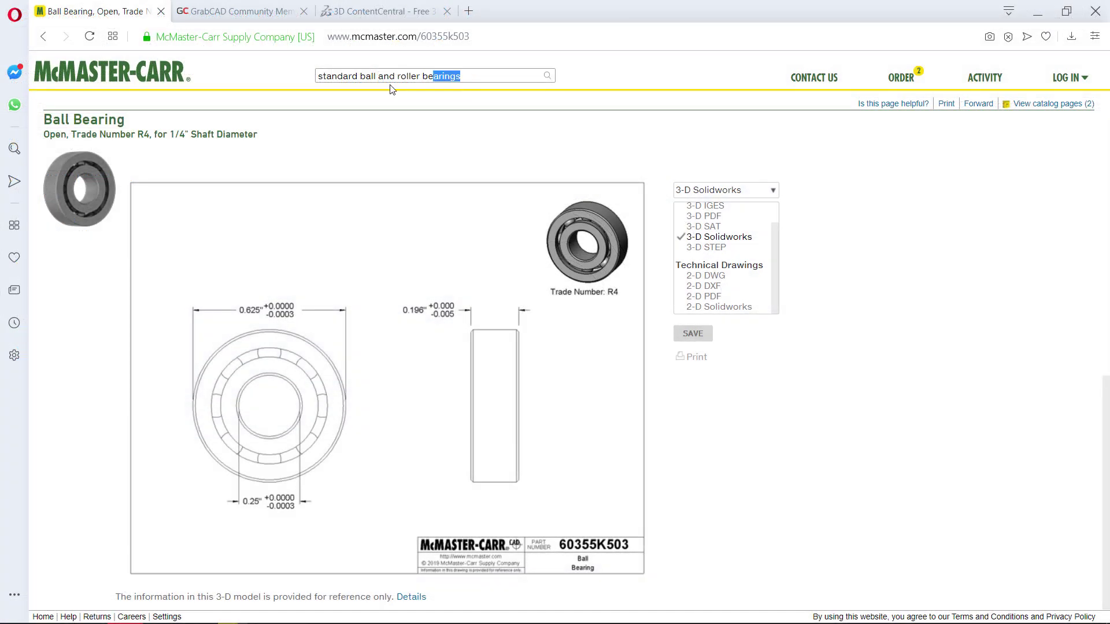
pyautogui.write('s')
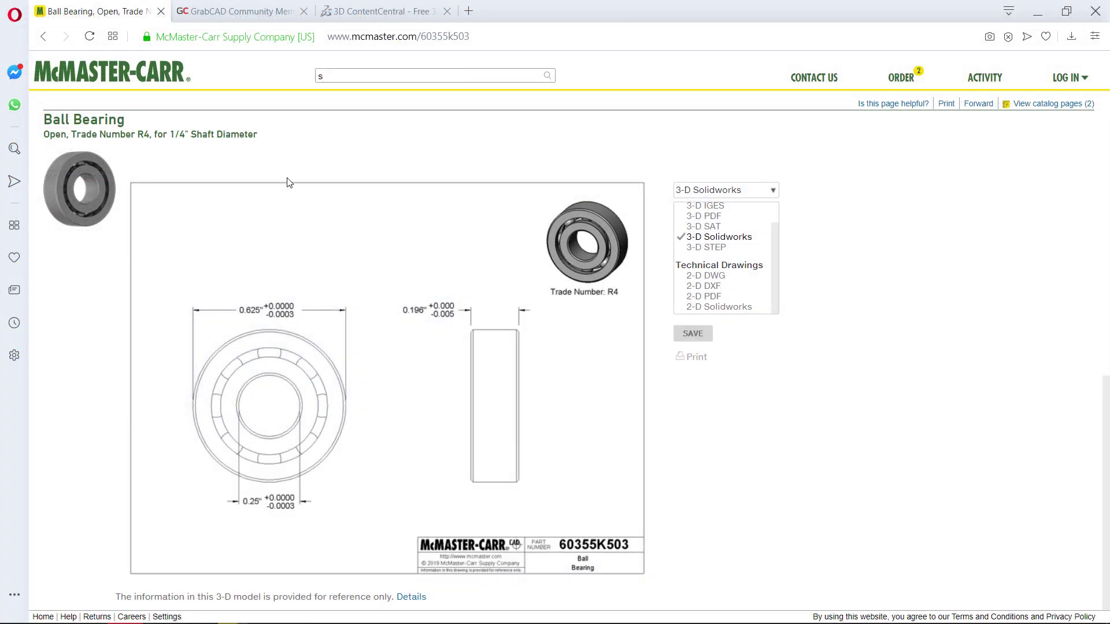
pyautogui.write('pring')
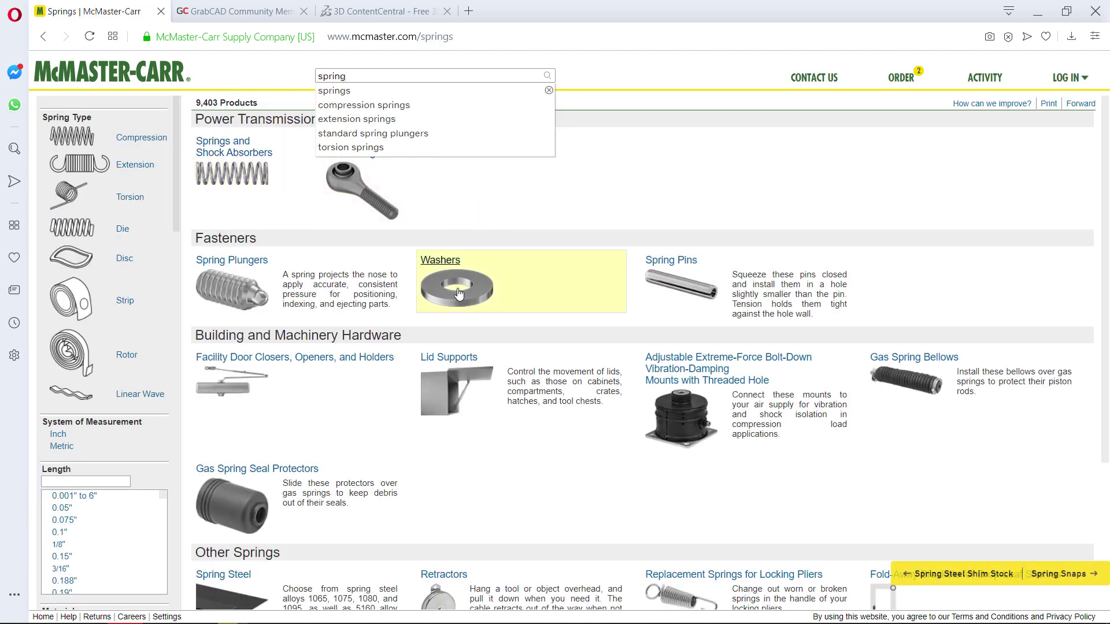
pyautogui.scroll(-5, 345, 433)
pyautogui.scroll(5, 356, 433)
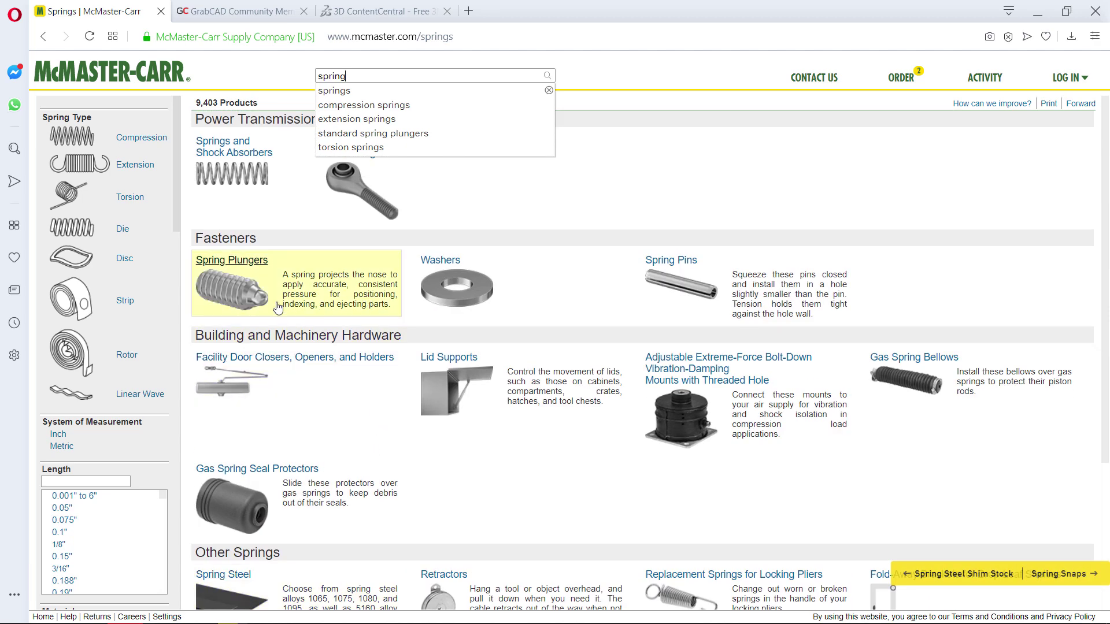
pyautogui.click(541, 225)
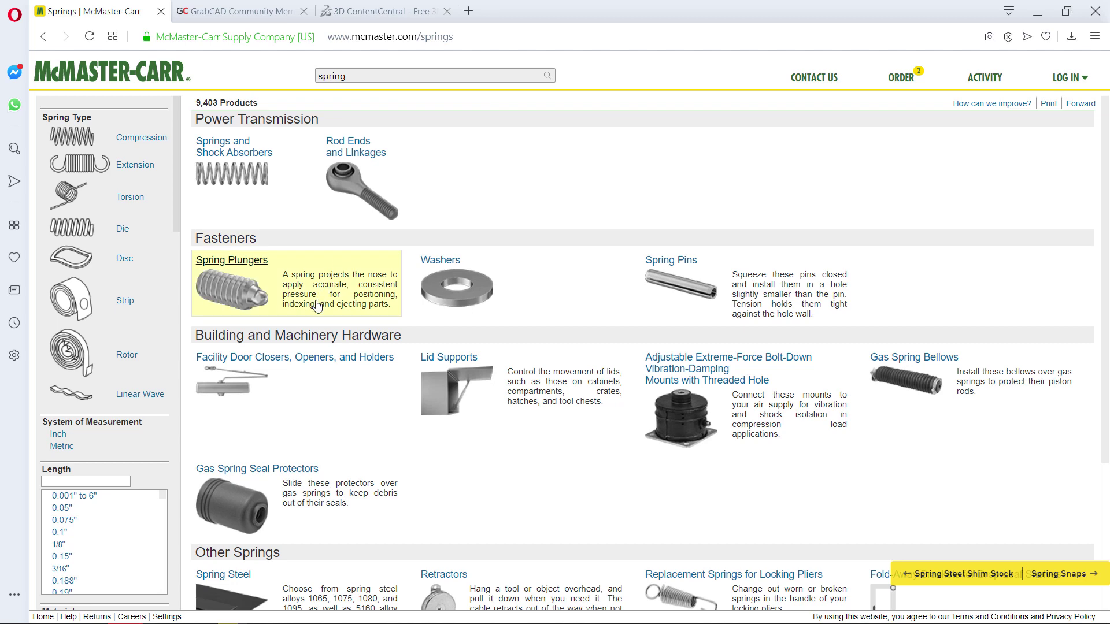
pyautogui.click(234, 263)
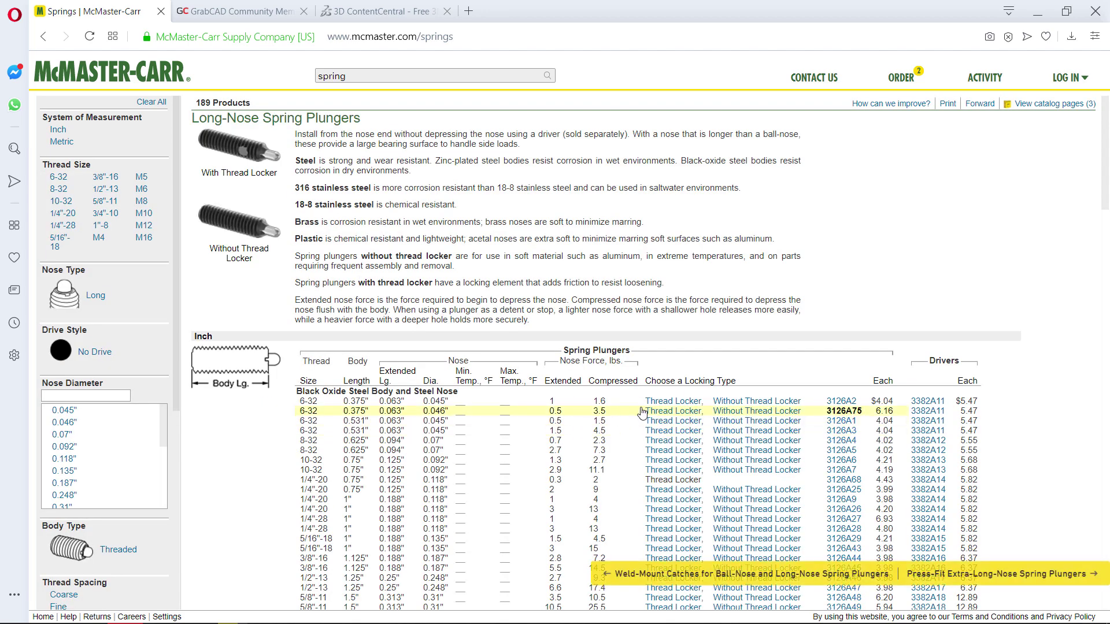
# Step: Open the 6-32 long-nose plunger 3126A75 page and choose the Thread Locker locking type
pyautogui.click(844, 411)
pyautogui.click(638, 430)
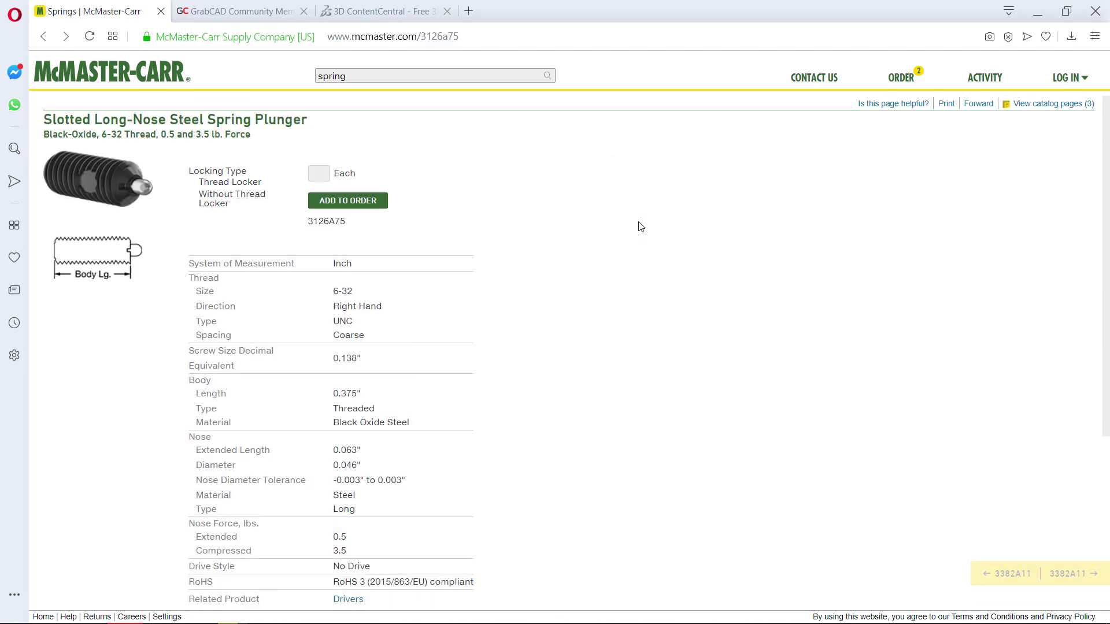
pyautogui.scroll(-1, 638, 231)
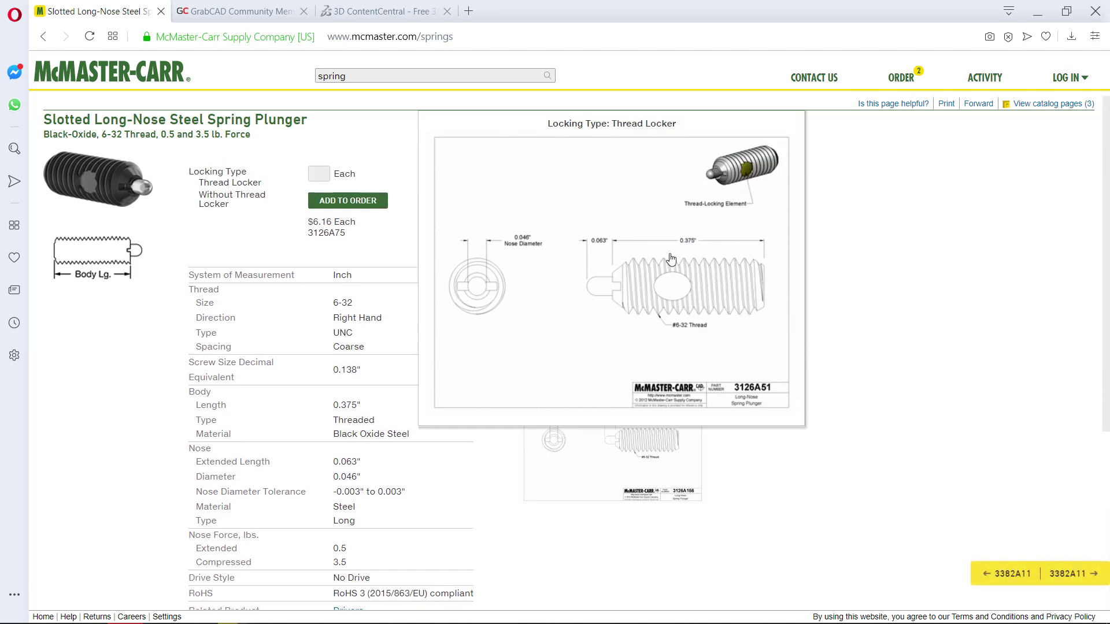
pyautogui.scroll(-3, 712, 373)
pyautogui.scroll(4, 712, 372)
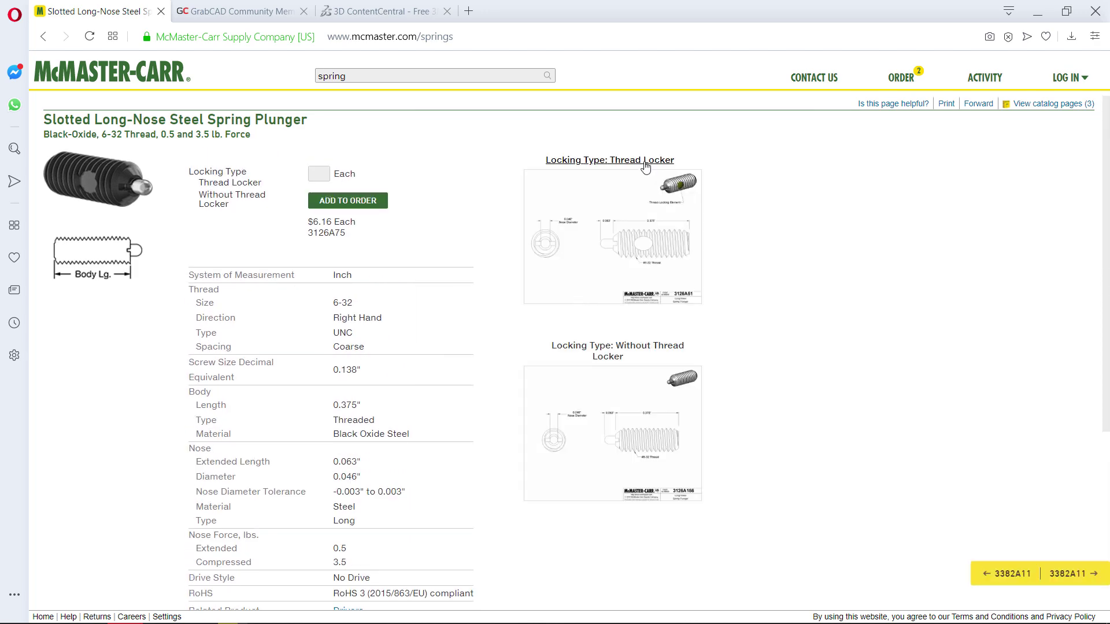
pyautogui.click(646, 168)
# Step: Download the plunger's 3-D Solidworks model and open the downloaded part
pyautogui.scroll(-6, 688, 448)
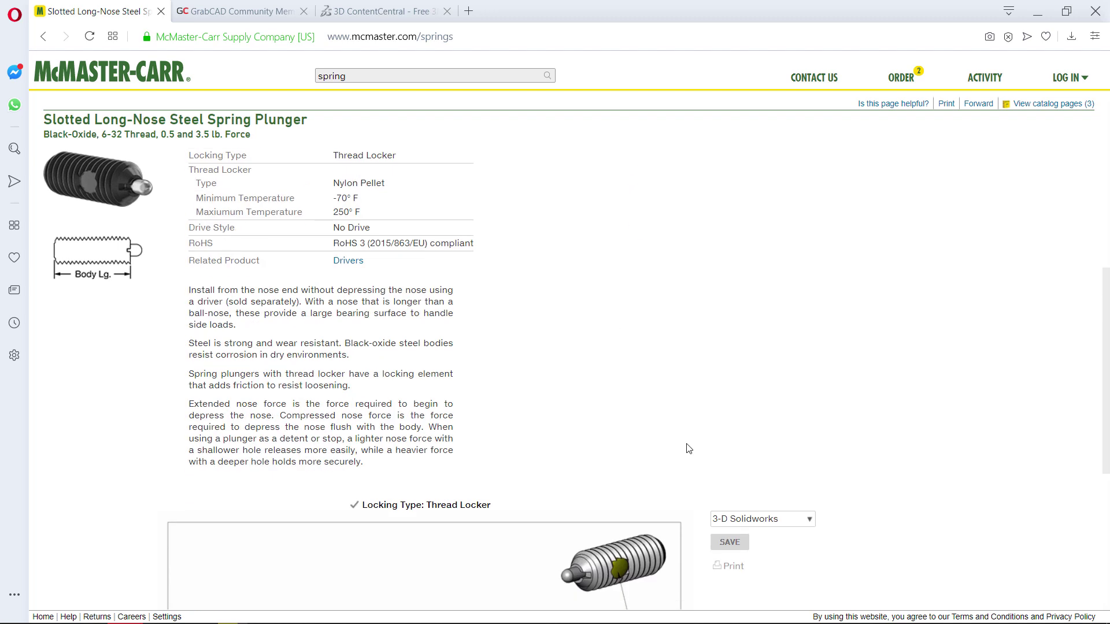
pyautogui.scroll(-5, 702, 415)
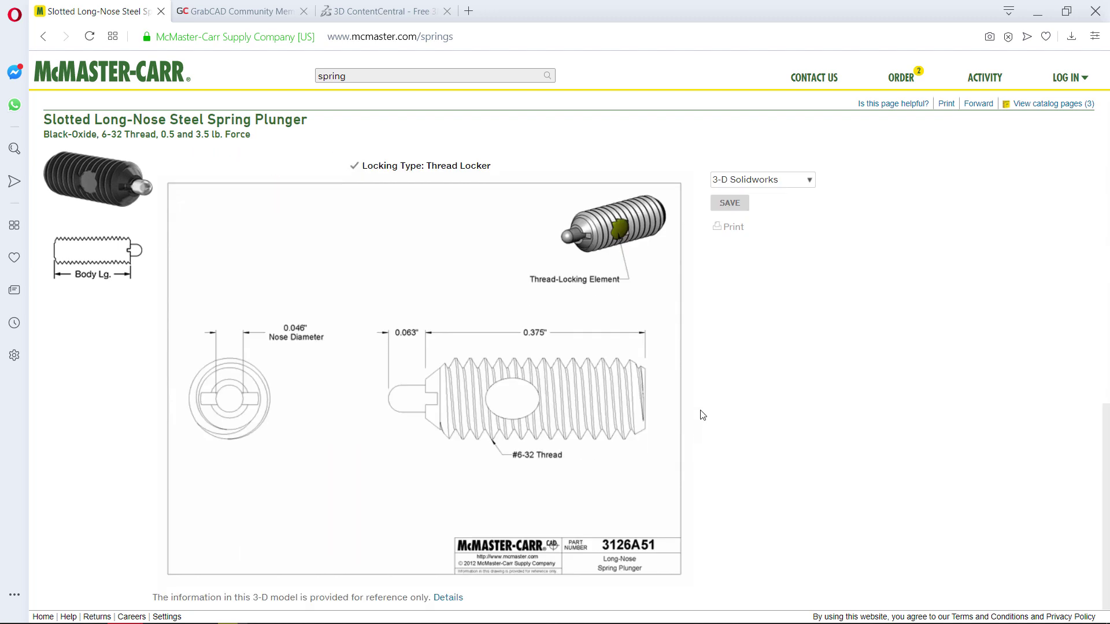
pyautogui.click(768, 180)
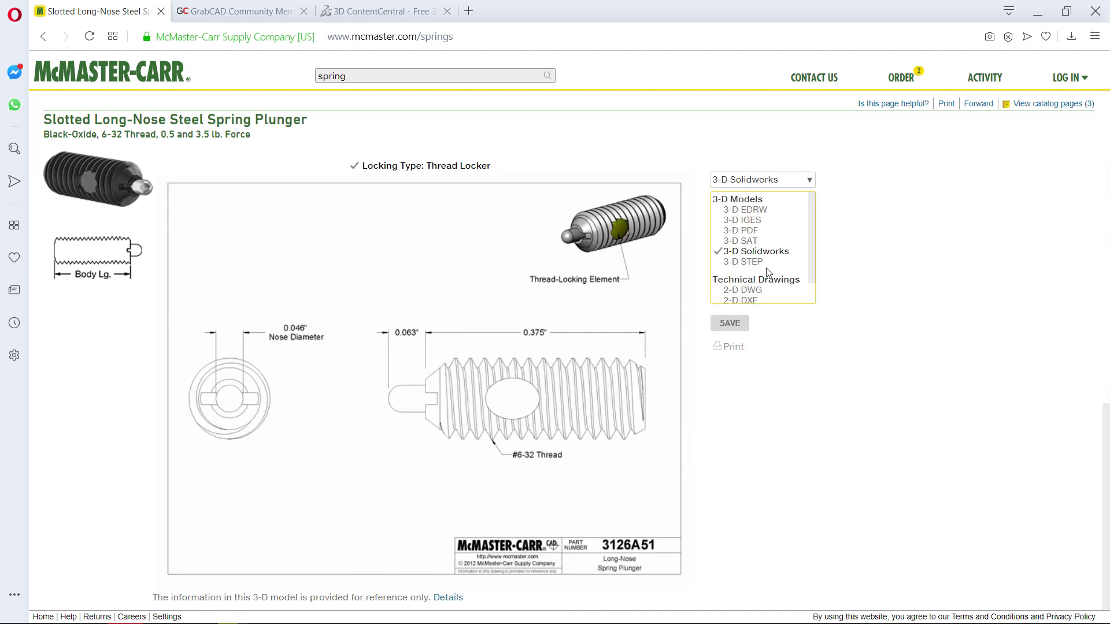
pyautogui.click(730, 323)
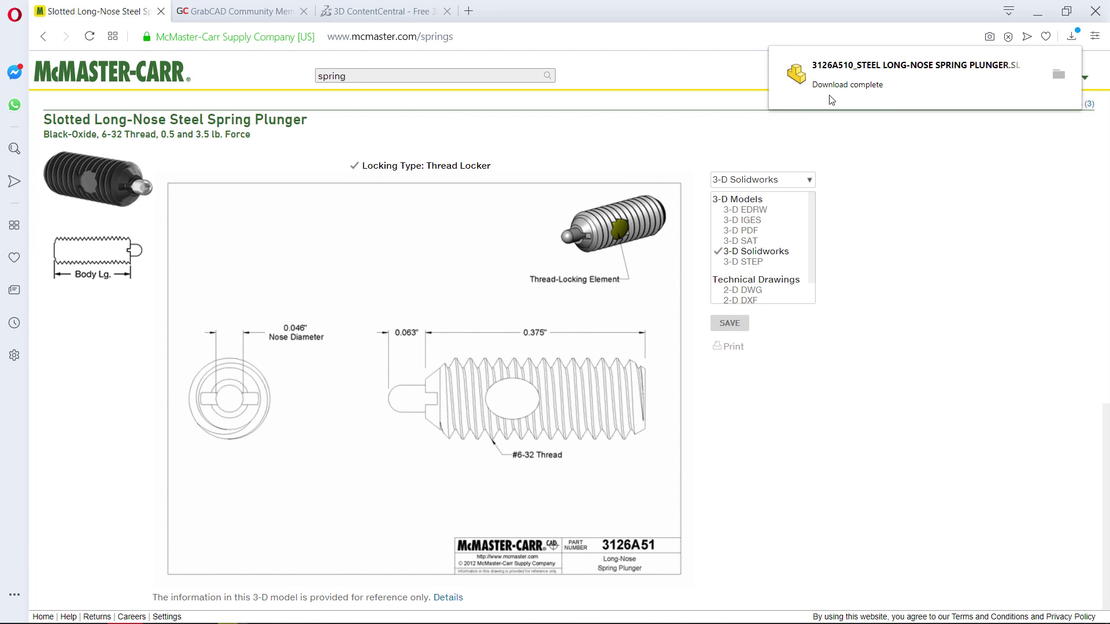
pyautogui.click(847, 85)
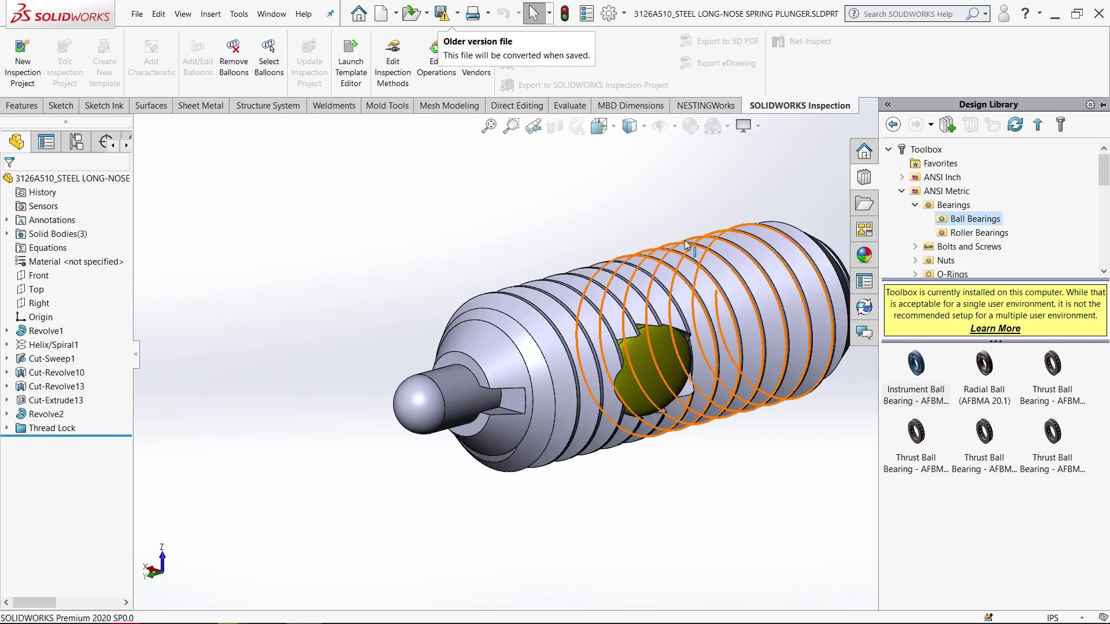
pyautogui.moveTo(674, 306)
pyautogui.mouseDown()
pyautogui.moveTo(634, 240)
pyautogui.moveTo(578, 241)
pyautogui.mouseUp()
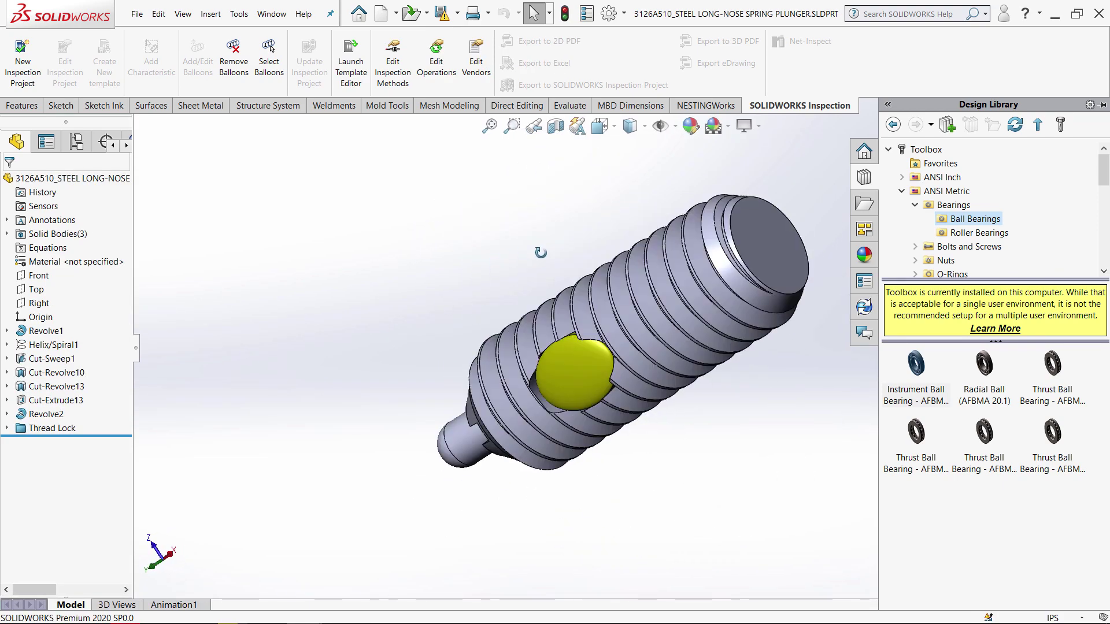
pyautogui.moveTo(578, 241)
pyautogui.mouseDown()
pyautogui.moveTo(698, 357)
pyautogui.moveTo(609, 443)
pyautogui.mouseUp()
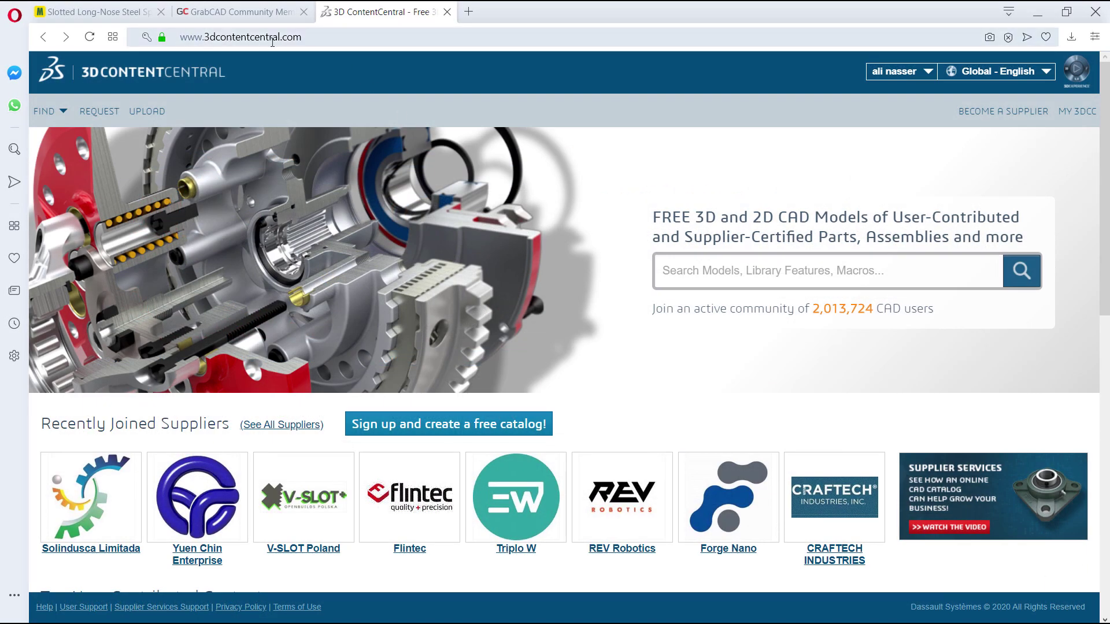
# Step: Go to the 3D ContentCentral upload page and choose 'Select file from computer'
pyautogui.click(923, 75)
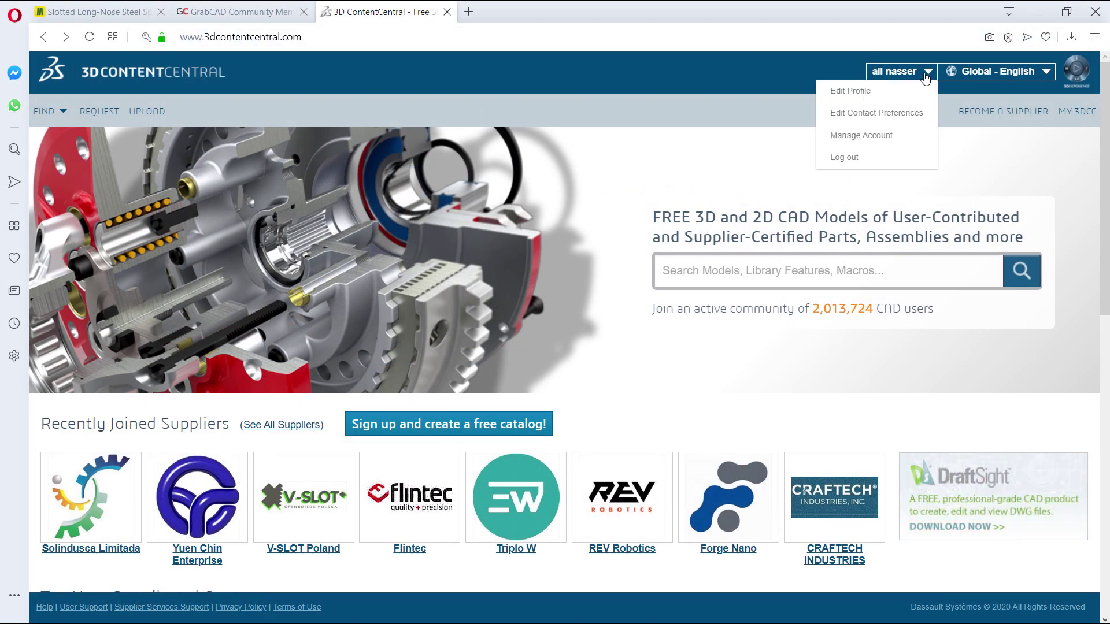
pyautogui.click(926, 76)
pyautogui.click(917, 78)
pyautogui.click(983, 71)
pyautogui.click(896, 72)
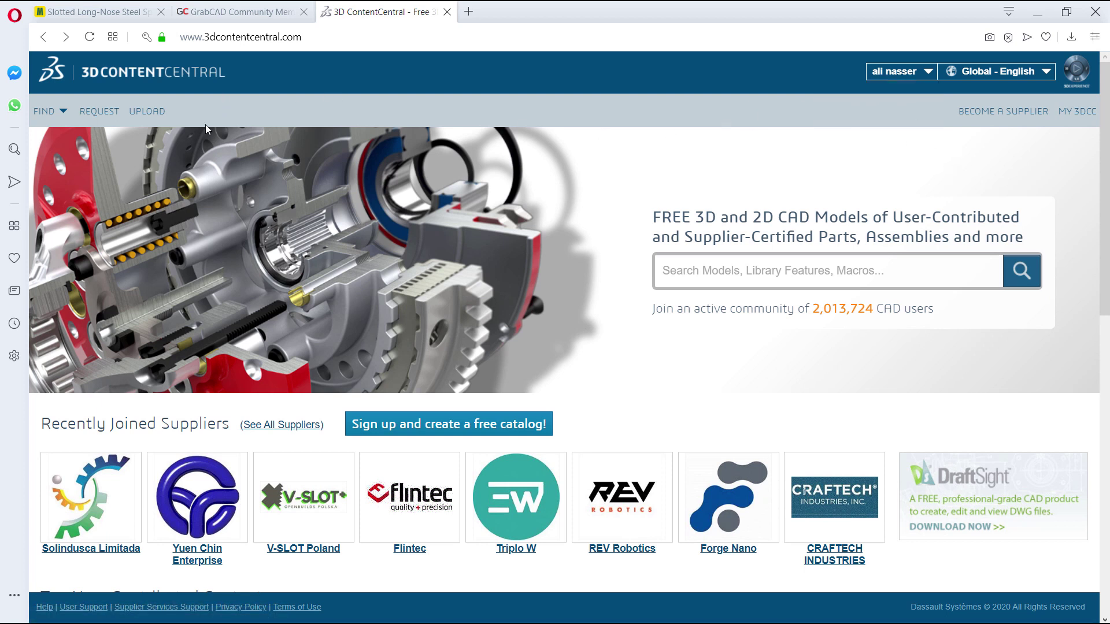
pyautogui.scroll(-1, 463, 355)
pyautogui.scroll(1, 317, 358)
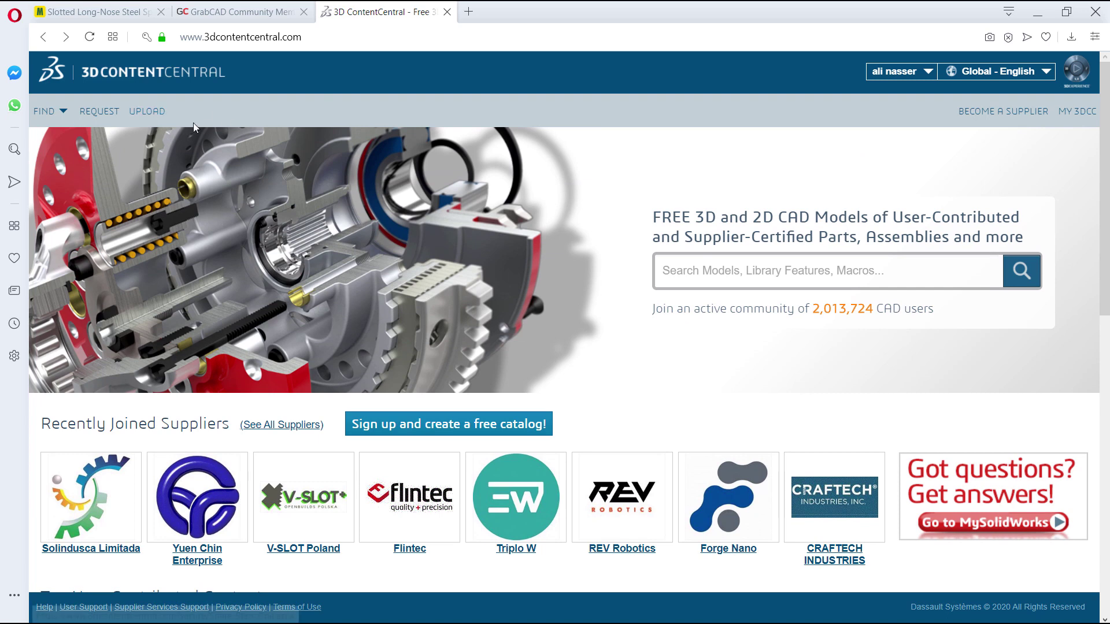
pyautogui.click(154, 119)
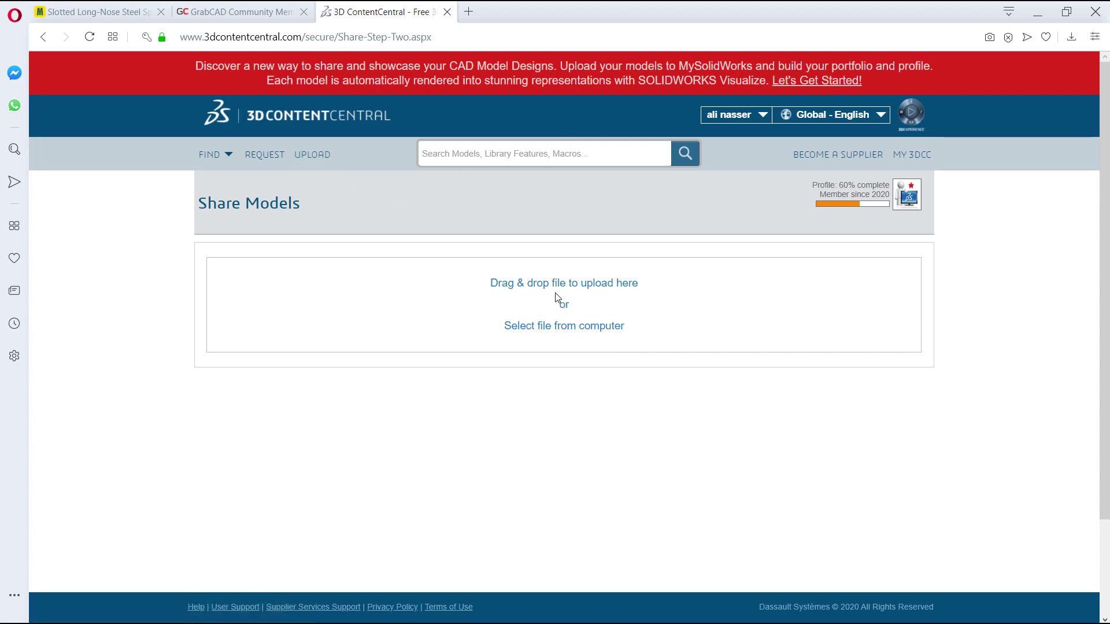
pyautogui.click(548, 327)
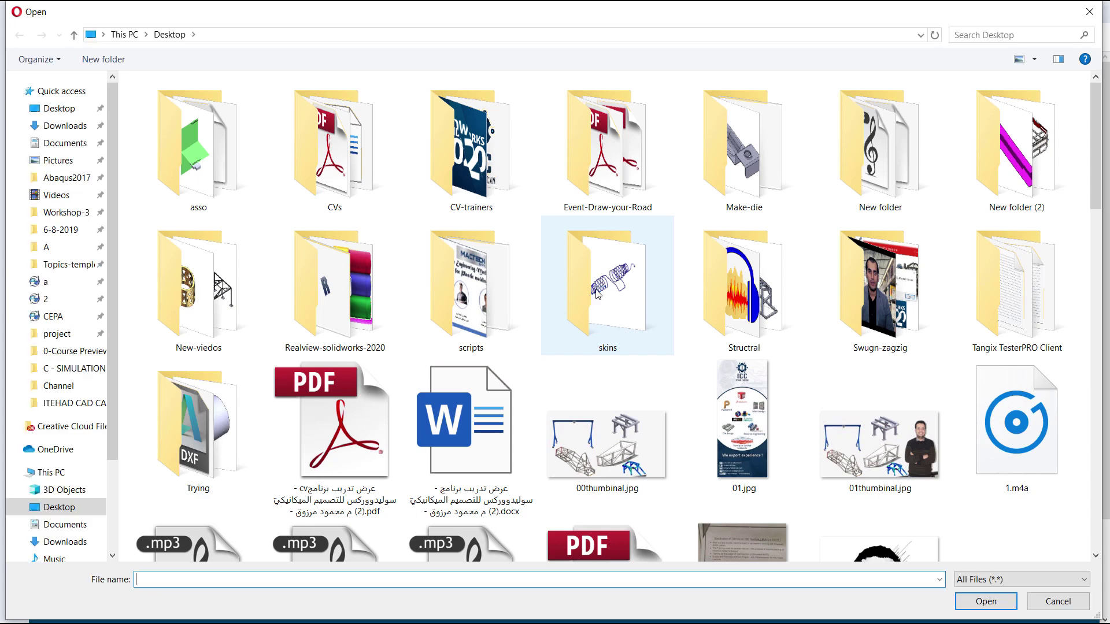
# Step: Pick 7-Ex-7.SLDPRT from the skins folder and enter the display name Turtorial
pyautogui.doubleClick(598, 278)
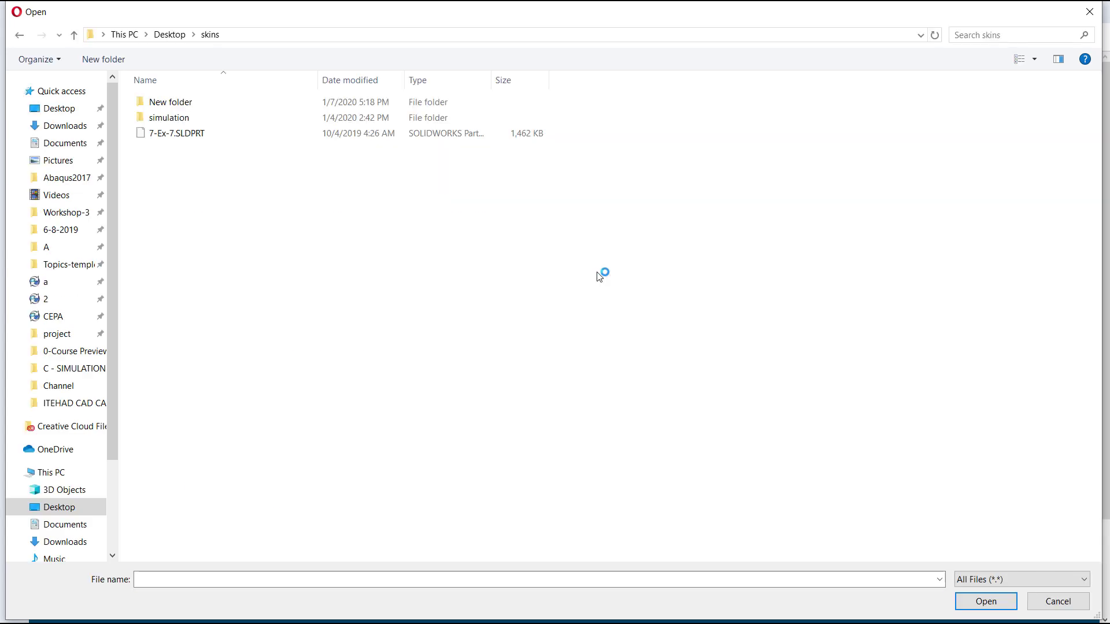
pyautogui.doubleClick(176, 133)
pyautogui.scroll(-3, 437, 354)
pyautogui.write('Turtoria')
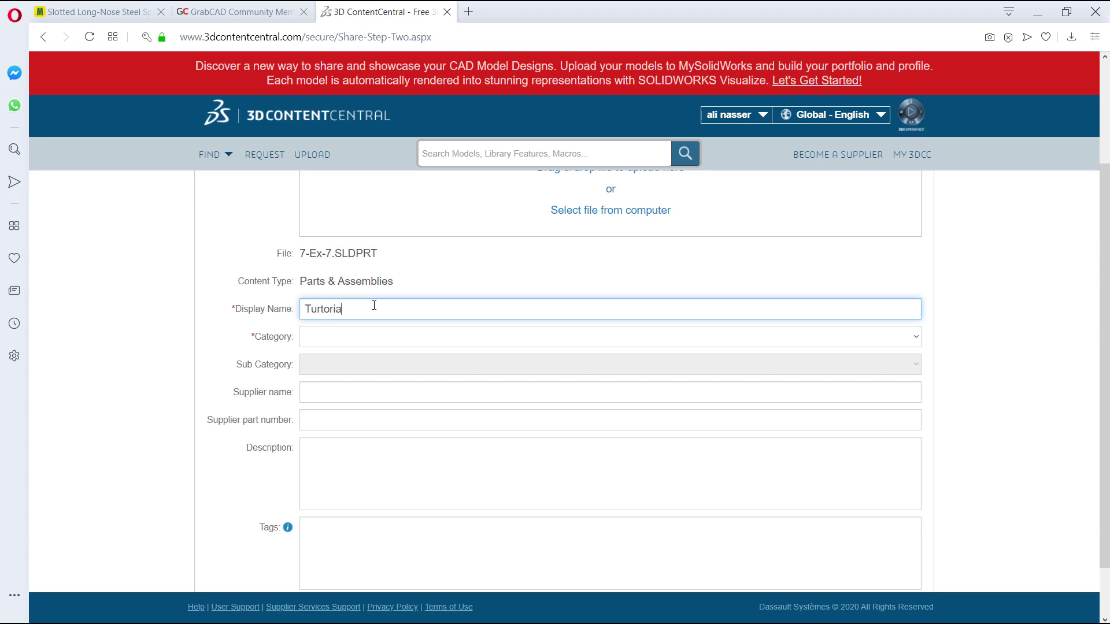
pyautogui.write('l')
# Step: Set the category to Structural and submit the part for upload
pyautogui.click(325, 343)
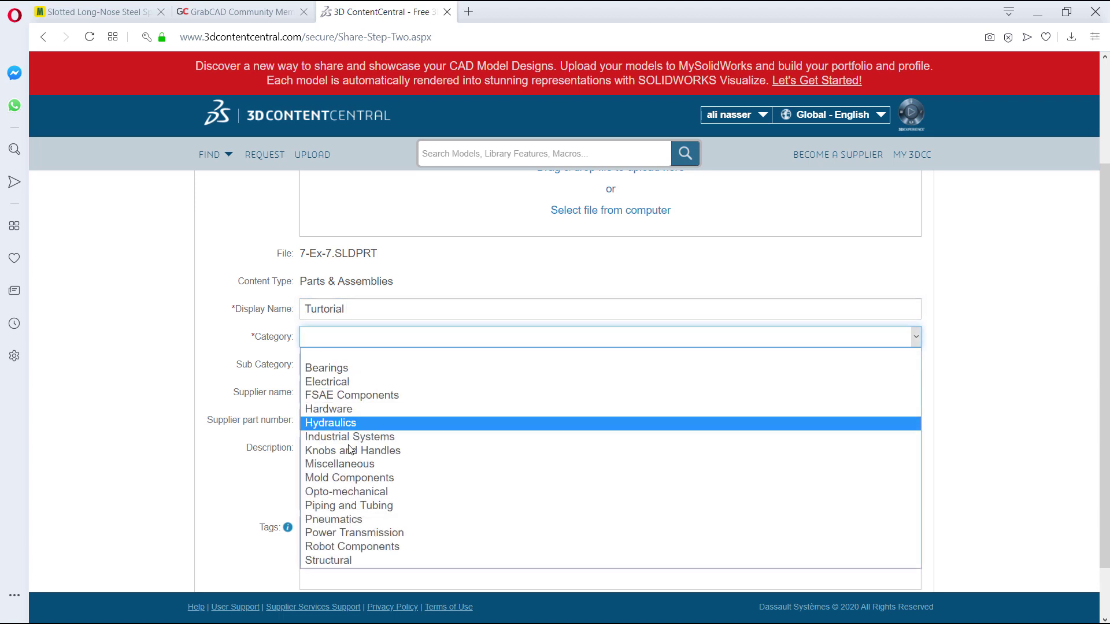
pyautogui.click(344, 559)
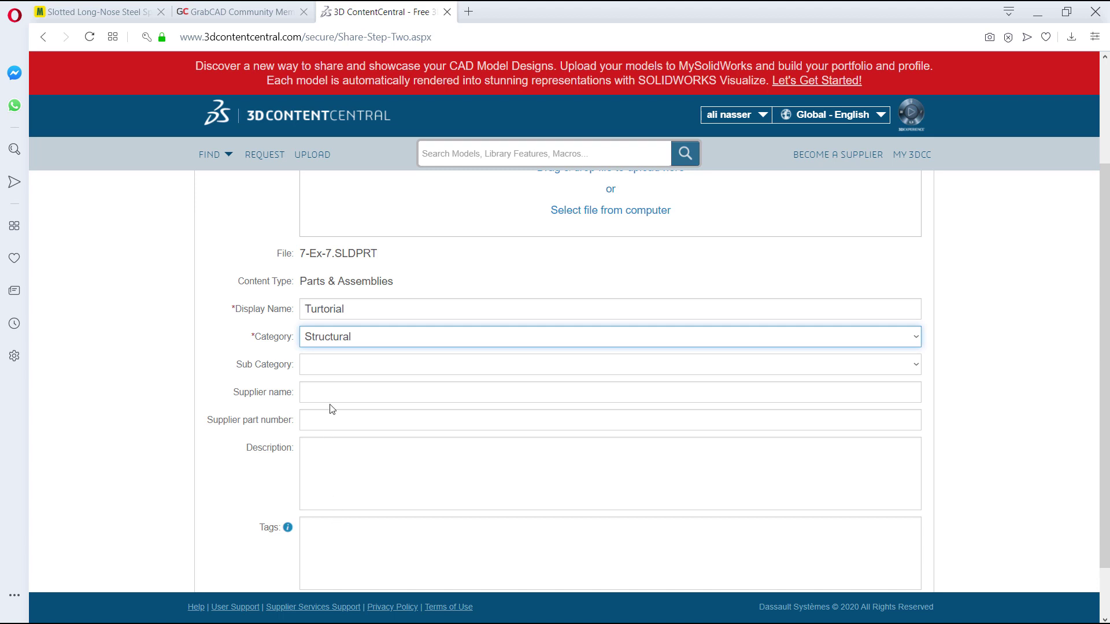
pyautogui.click(331, 373)
pyautogui.click(276, 467)
pyautogui.scroll(-2, 320, 416)
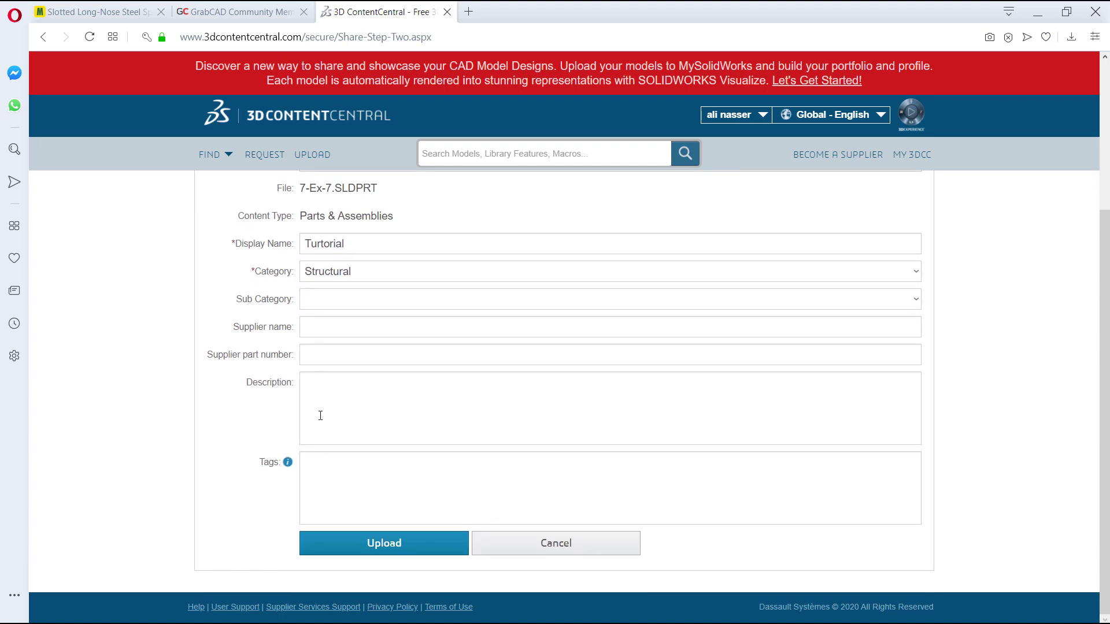
pyautogui.click(361, 543)
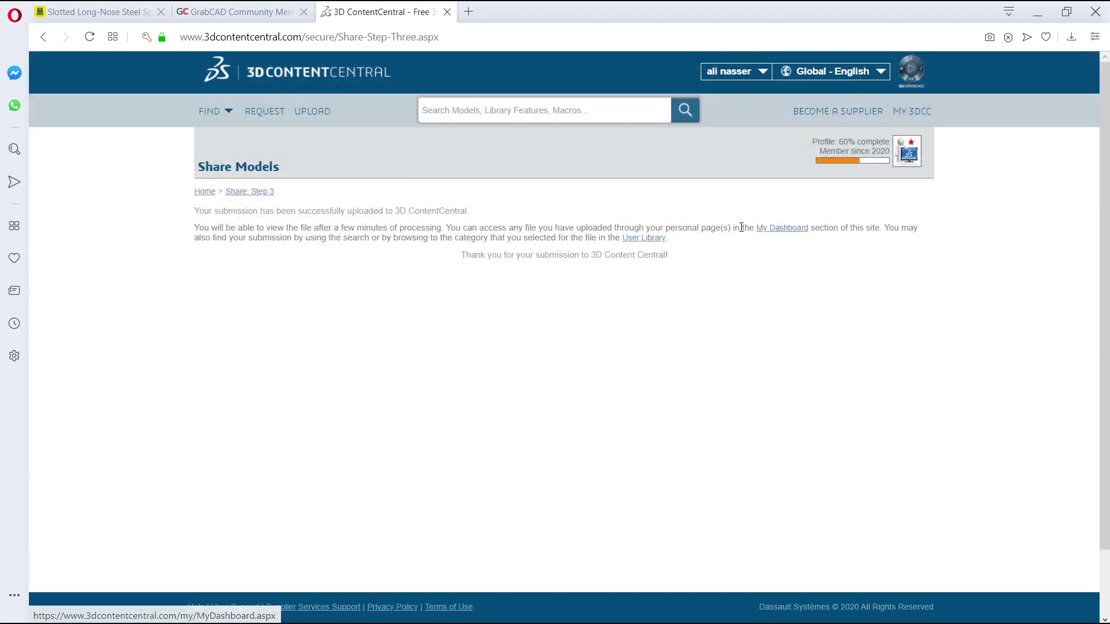
# Step: Reload My Dashboard and confirm Turtorial appears in the Portfolio beside gg
pyautogui.moveTo(753, 226); pyautogui.dragTo(790, 226)
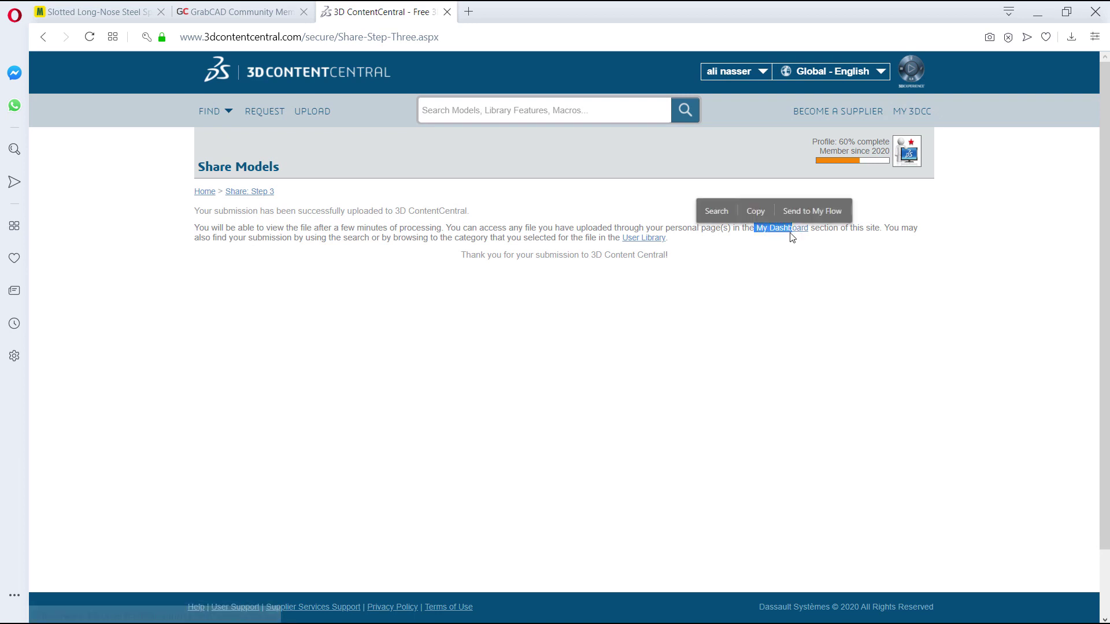
pyautogui.click(791, 230)
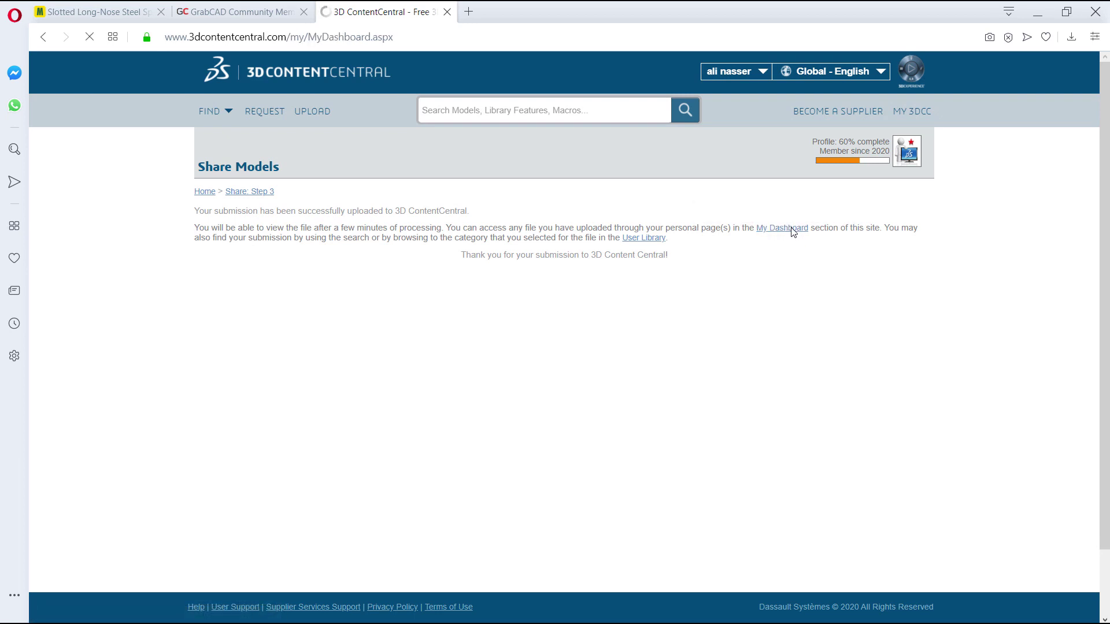
pyautogui.scroll(-2, 438, 372)
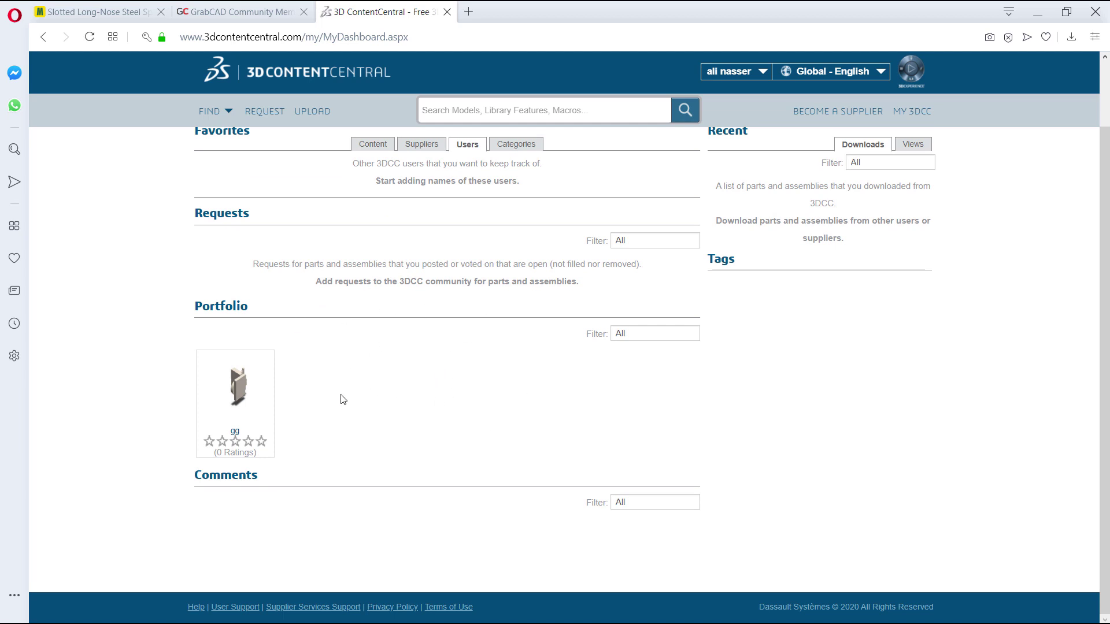
pyautogui.click(89, 36)
pyautogui.scroll(2, 311, 330)
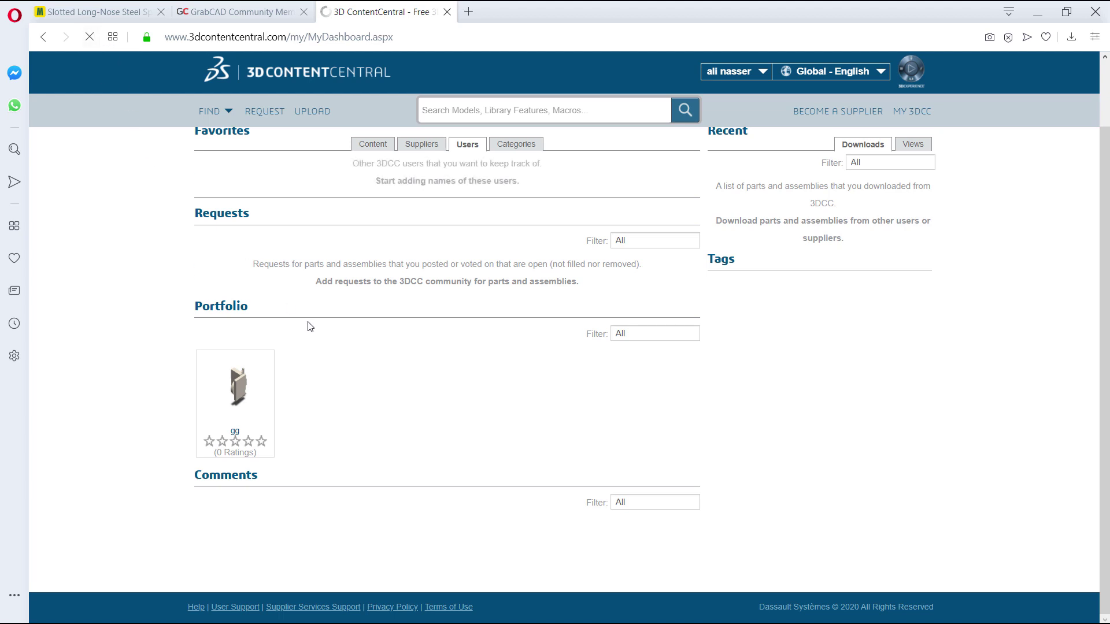
pyautogui.scroll(-1, 312, 347)
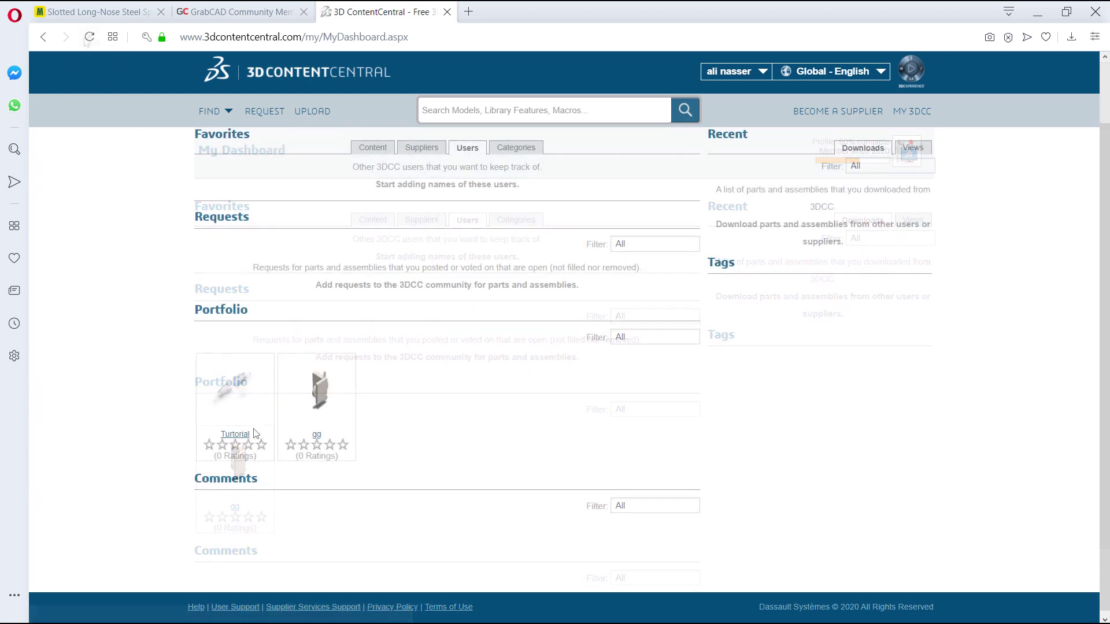
# Step: Download the Turtorial part as a SOLIDWORKS 2017 zip, then return to the 3D ContentCentral home page
pyautogui.click(232, 388)
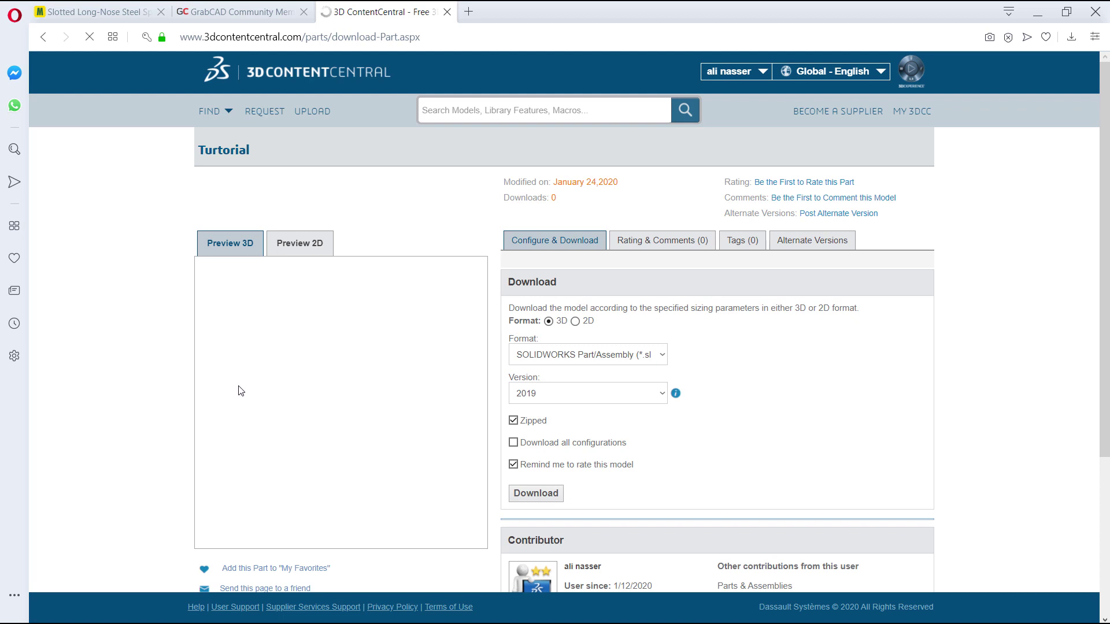
pyautogui.click(661, 393)
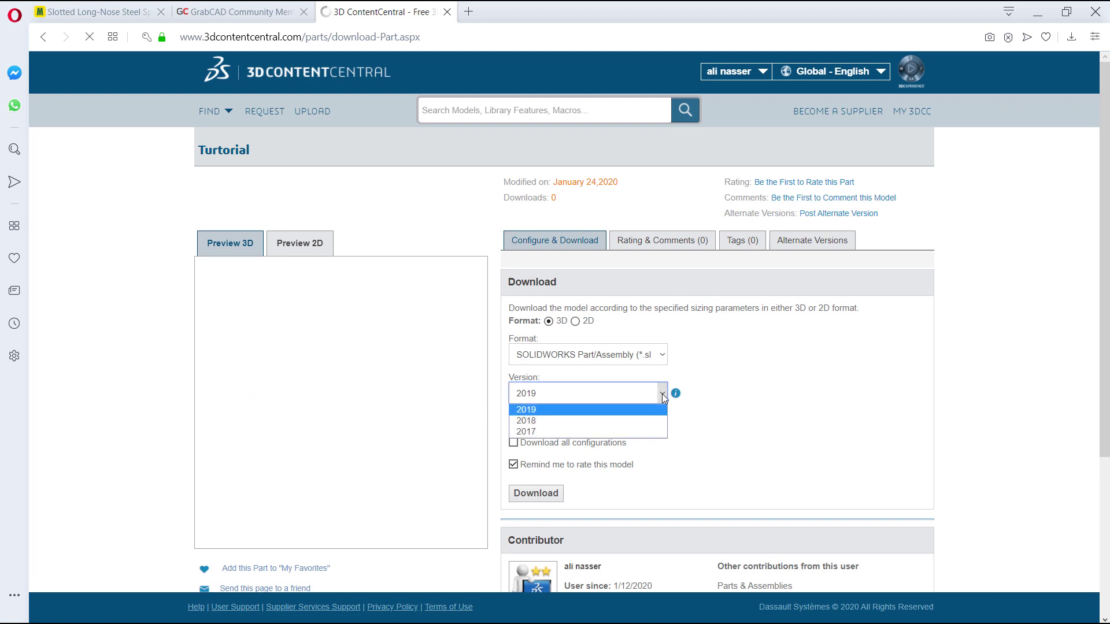
pyautogui.click(557, 432)
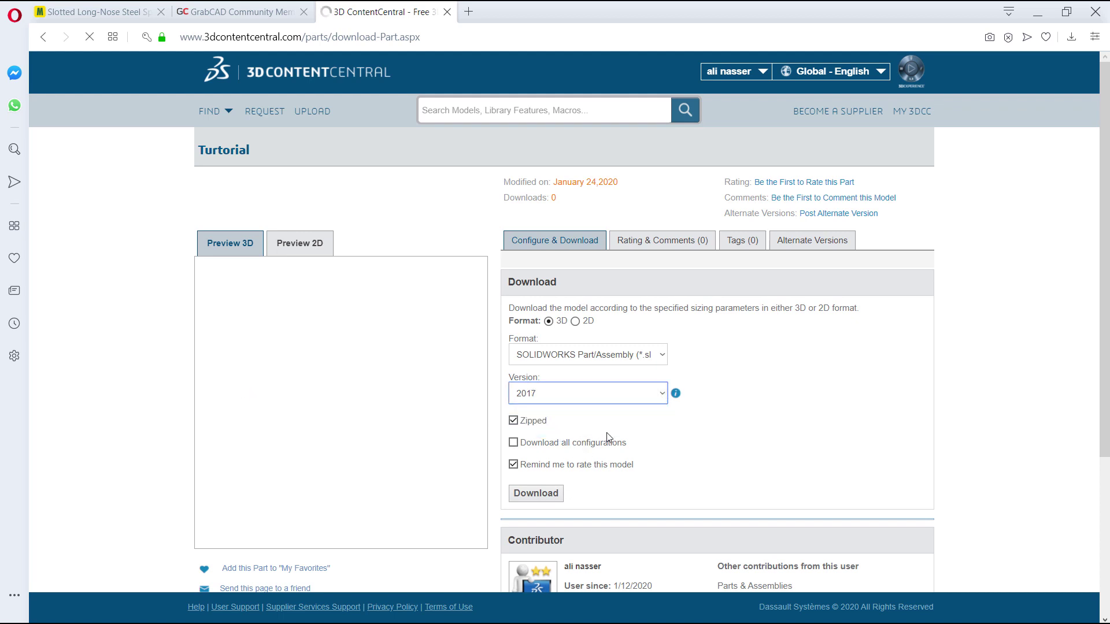
pyautogui.click(569, 399)
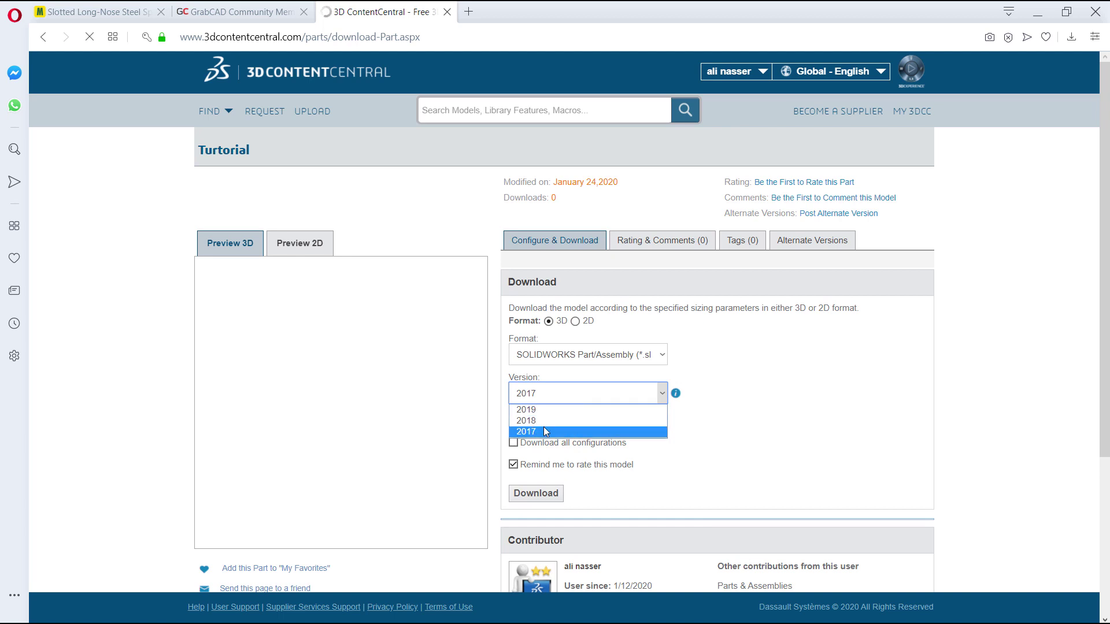
pyautogui.click(543, 431)
pyautogui.click(539, 491)
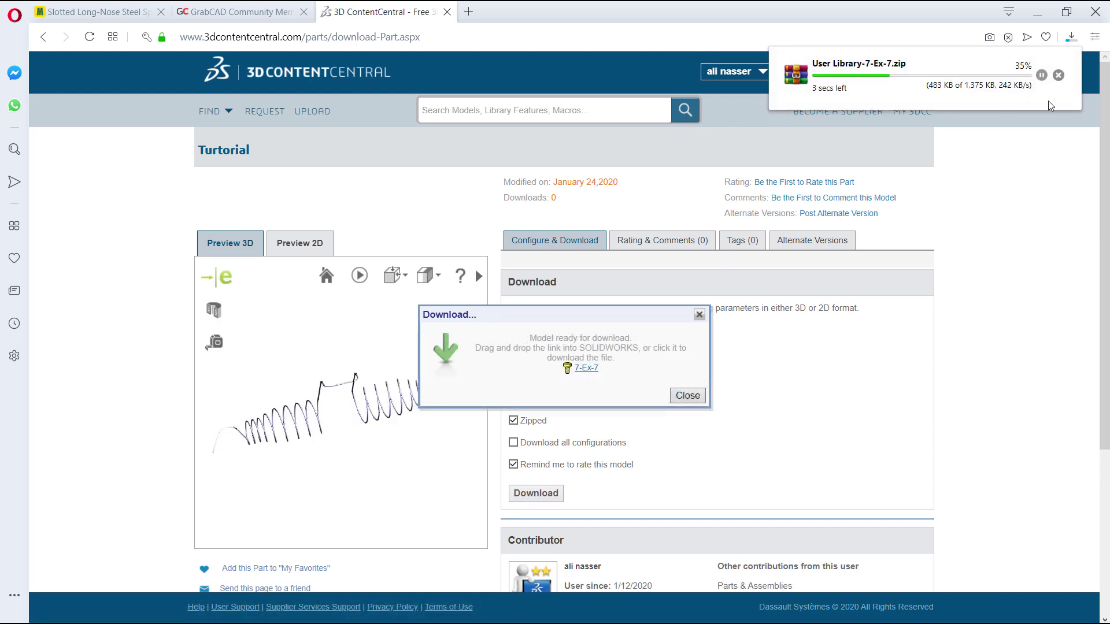
pyautogui.click(699, 314)
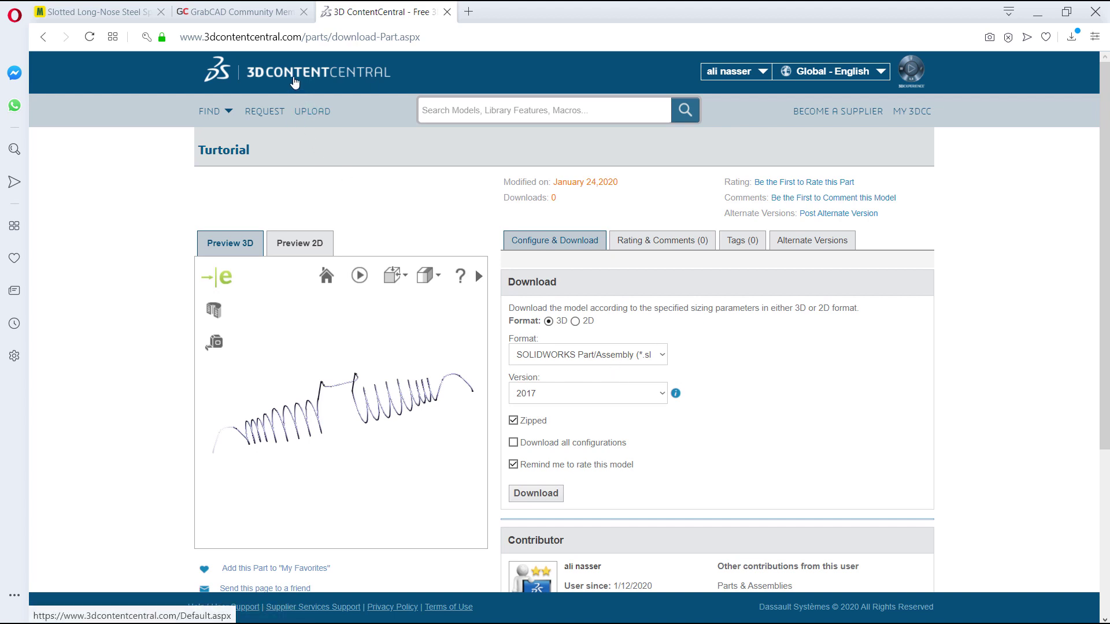
pyautogui.click(294, 86)
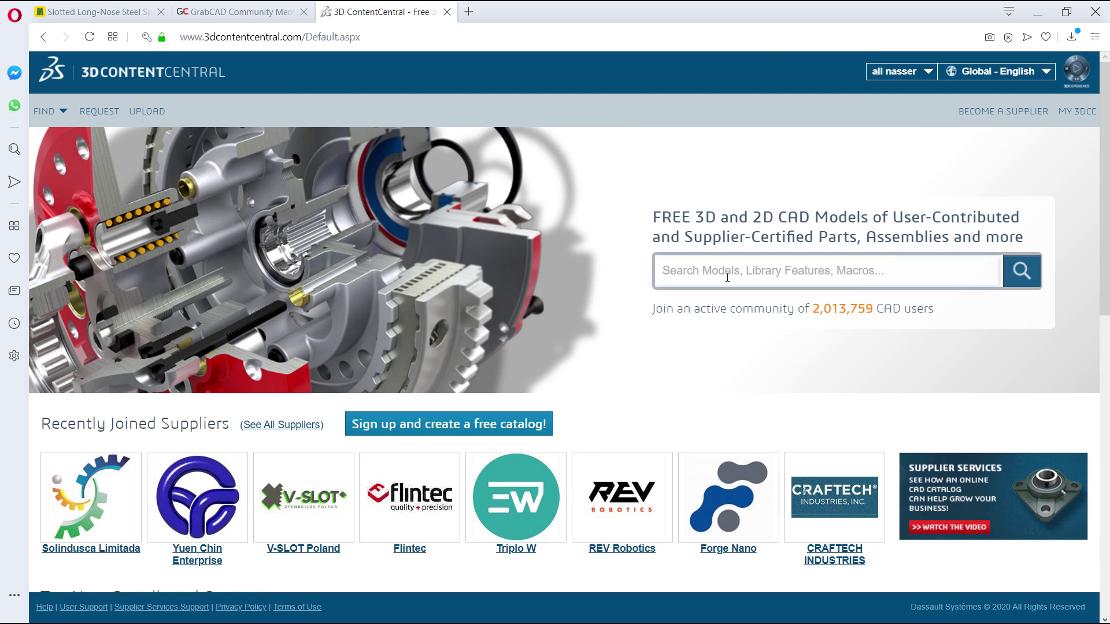
# Step: Search the 3D ContentCentral library for PCS models
pyautogui.write('P')
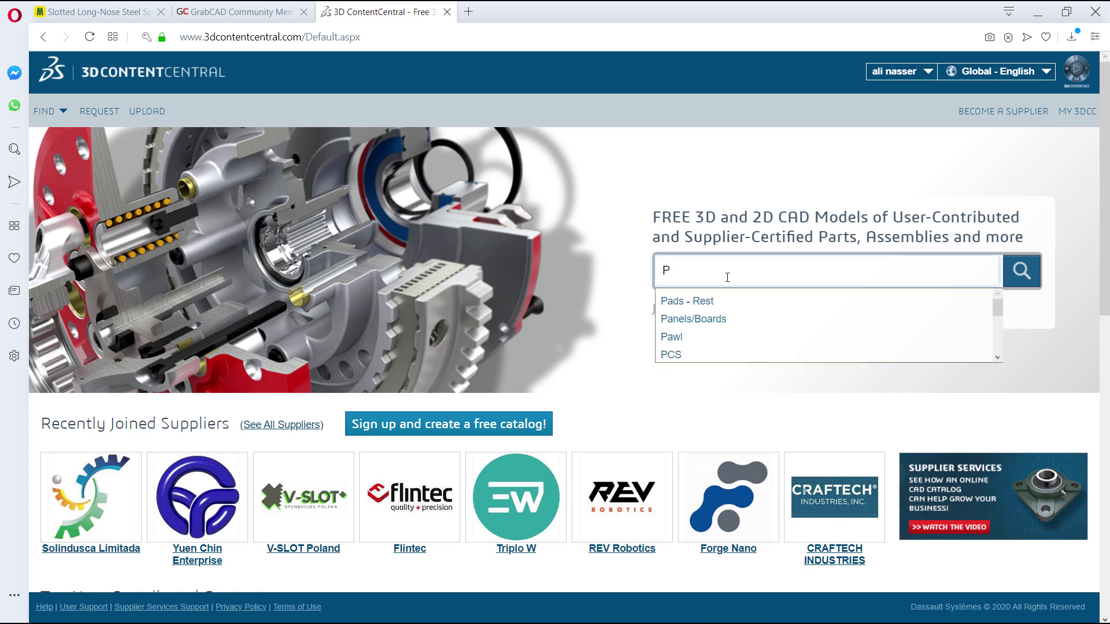
pyautogui.write('Cs')
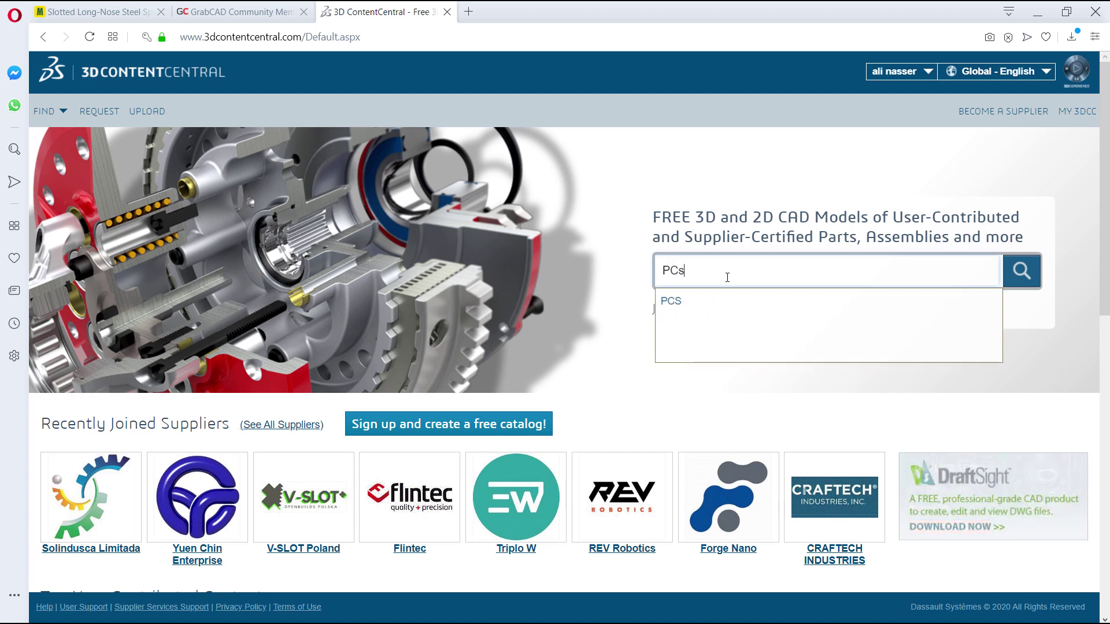
pyautogui.click(698, 302)
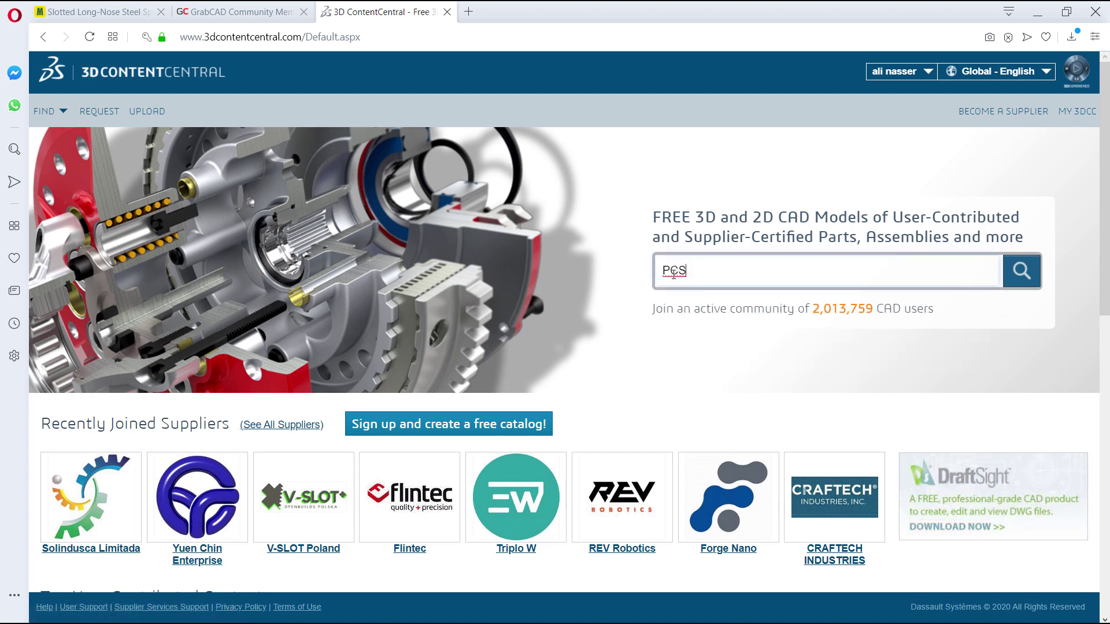
pyautogui.click(1024, 263)
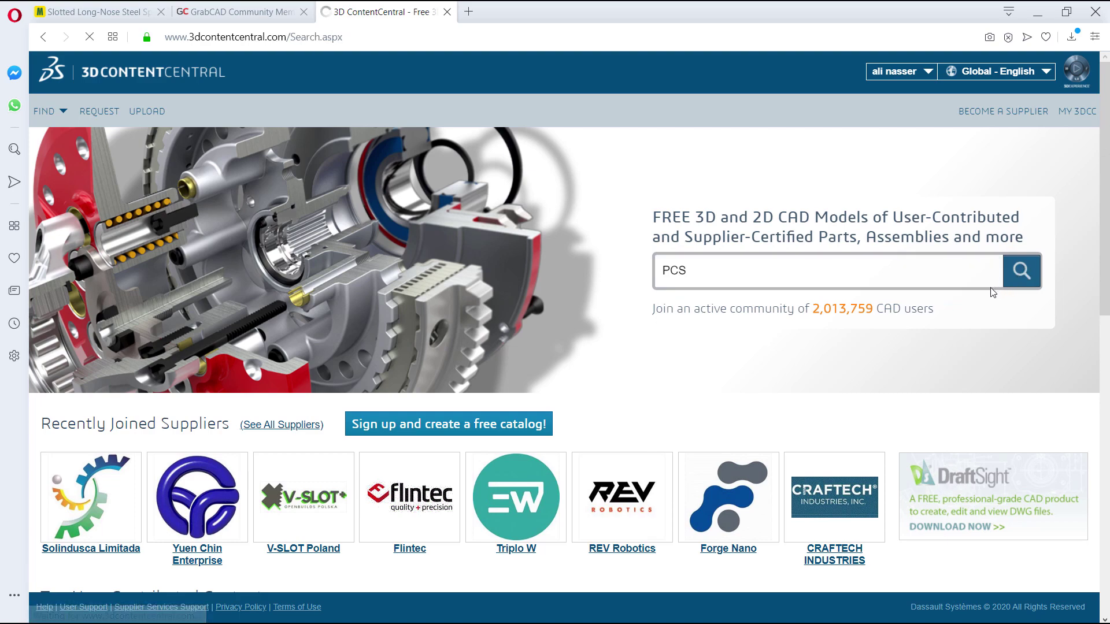
# Step: Open the AX Series mold base from the PCS search results
pyautogui.scroll(-6, 387, 315)
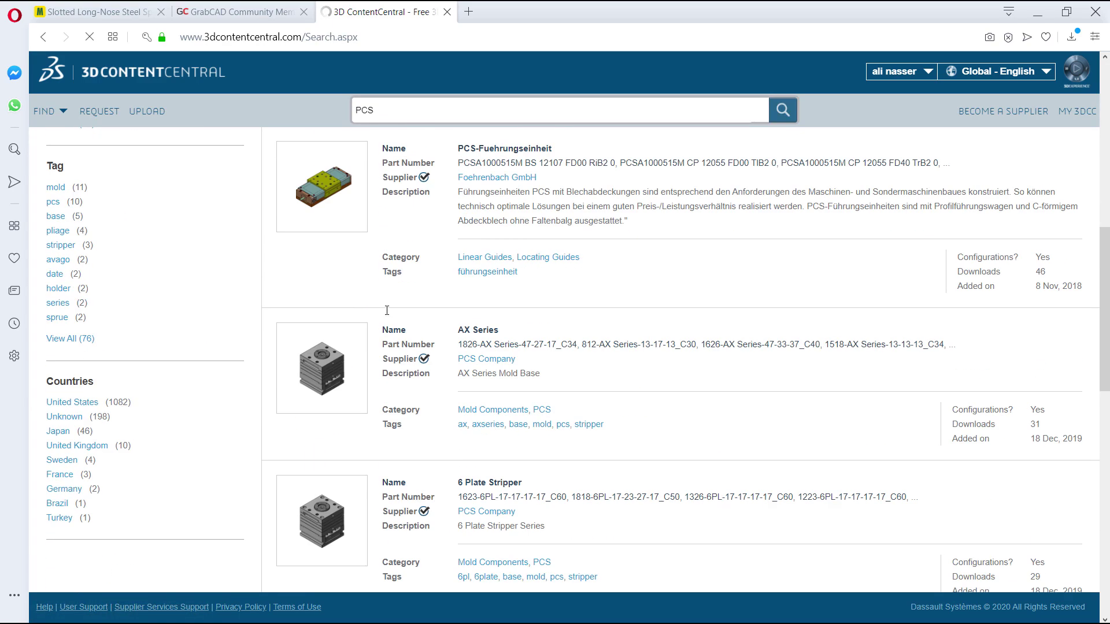
pyautogui.scroll(-4, 388, 314)
pyautogui.scroll(-5, 388, 315)
pyautogui.scroll(3, 451, 327)
pyautogui.scroll(3, 404, 376)
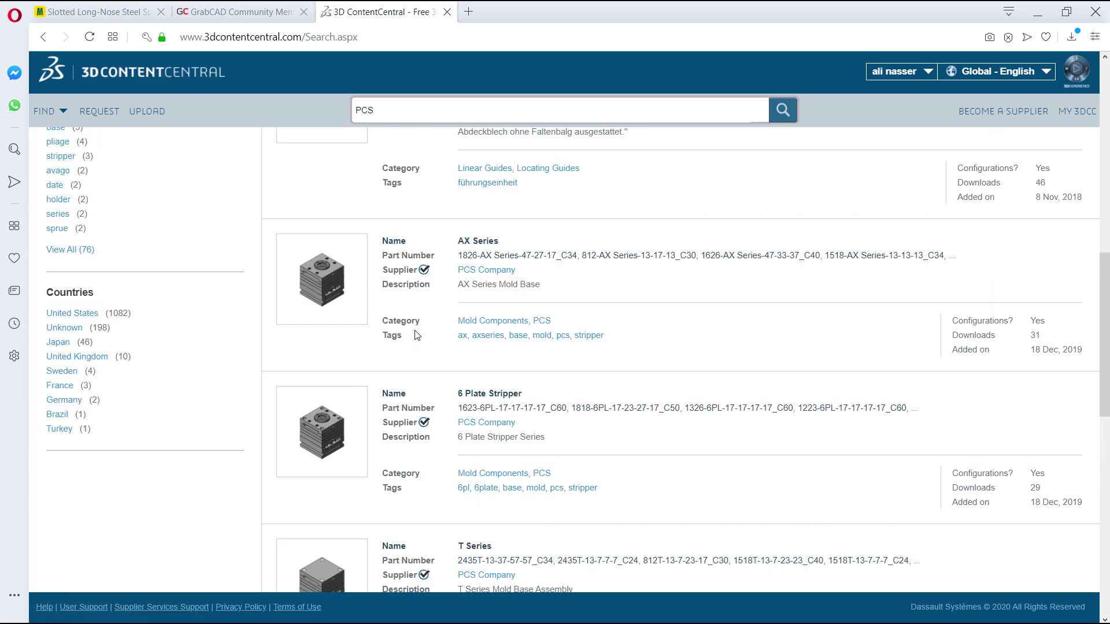
pyautogui.scroll(2, 347, 445)
pyautogui.scroll(-3, 339, 458)
pyautogui.click(337, 372)
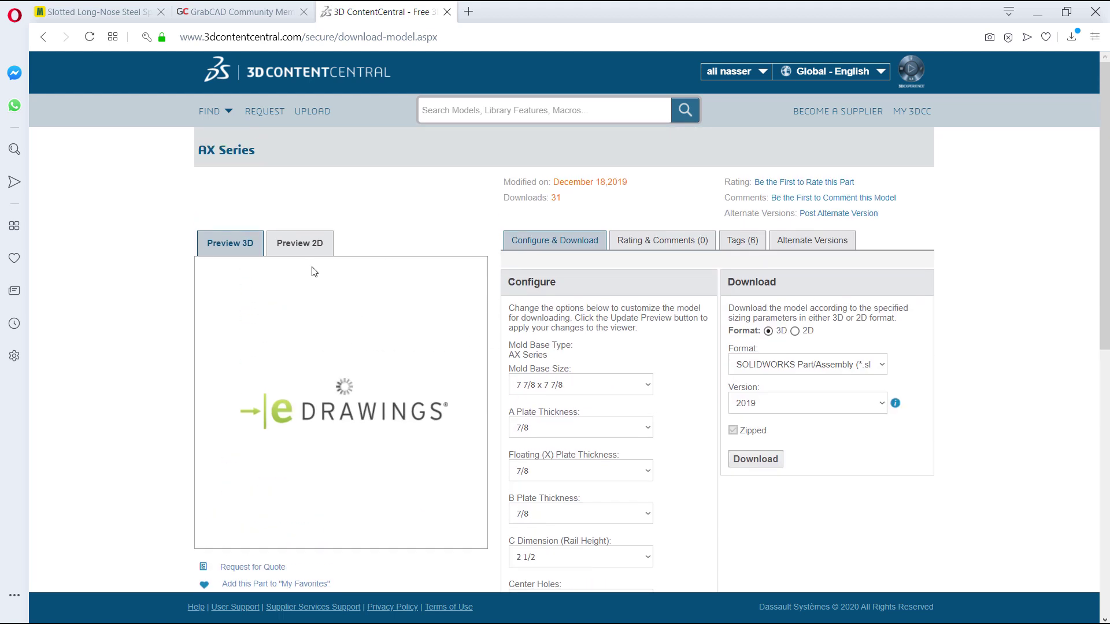
# Step: Orbit the AX Series mold base preview to view it from another side and from above
pyautogui.scroll(-1, 310, 270)
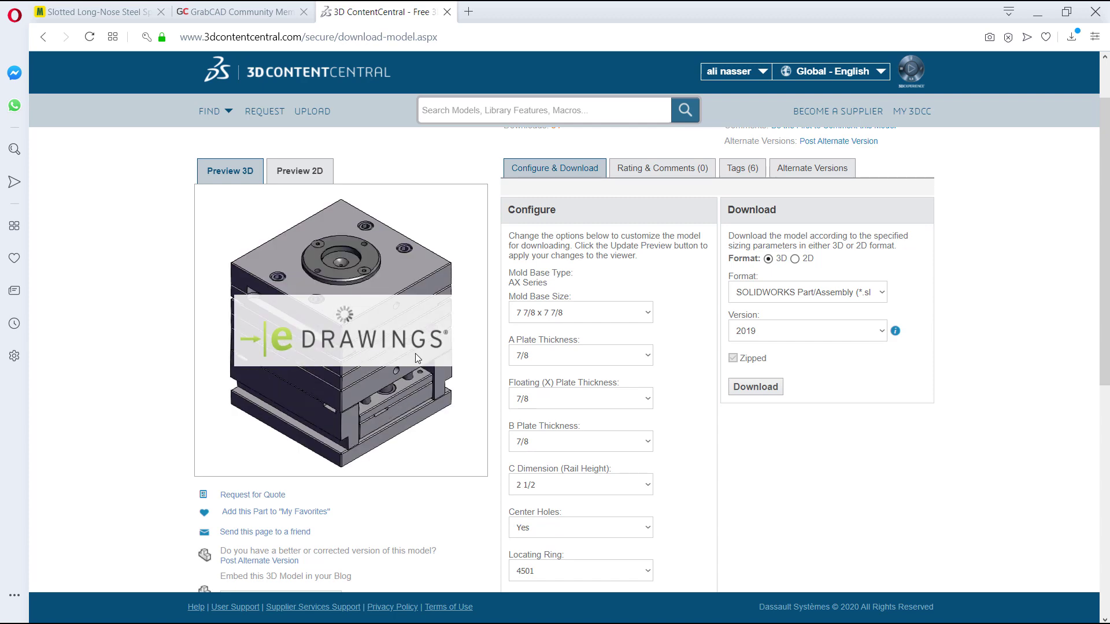
pyautogui.moveTo(284, 305); pyautogui.dragTo(438, 334)
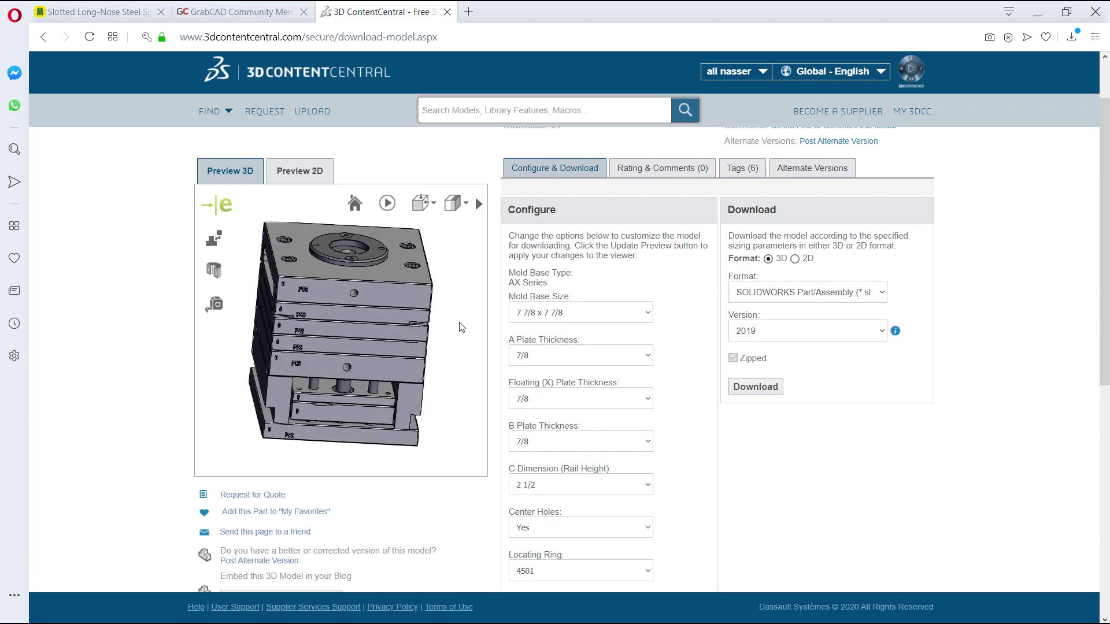
pyautogui.moveTo(335, 288)
pyautogui.mouseDown()
pyautogui.moveTo(380, 375)
pyautogui.moveTo(239, 392)
pyautogui.mouseUp()
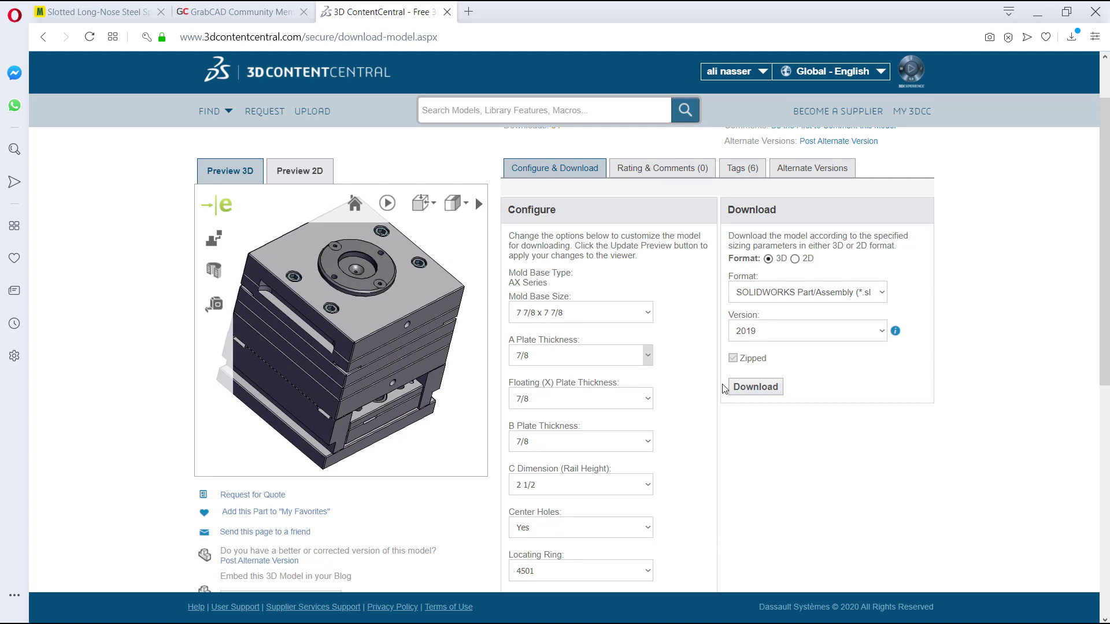
# Step: Set the download version to SOLIDWORKS 2017, keeping mold base size 7 7/8 x 7 7/8
pyautogui.click(762, 333)
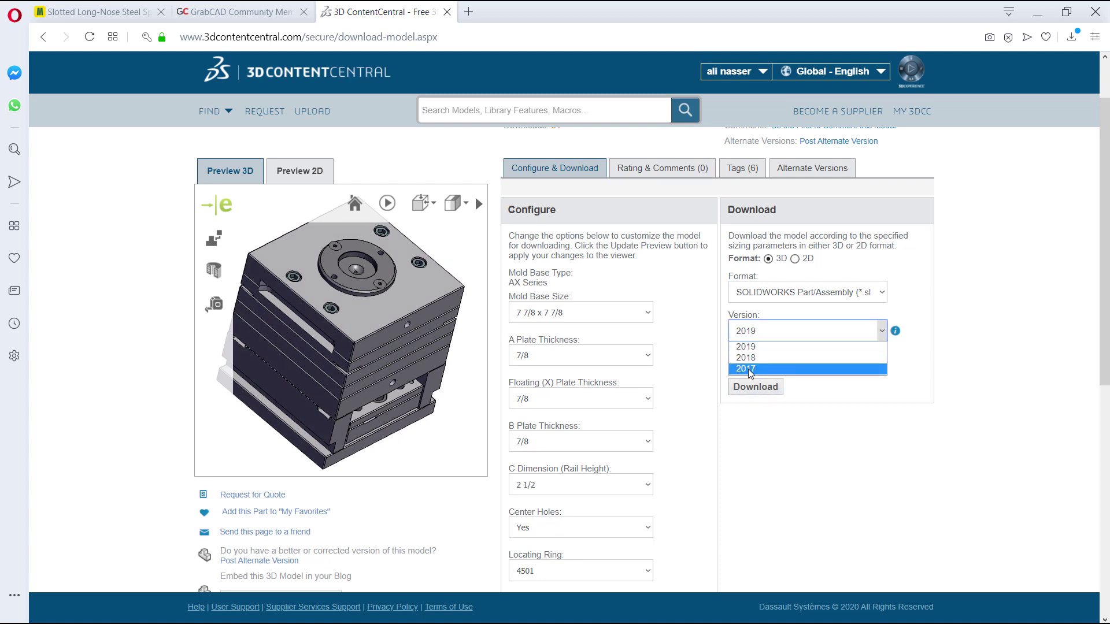
pyautogui.click(748, 369)
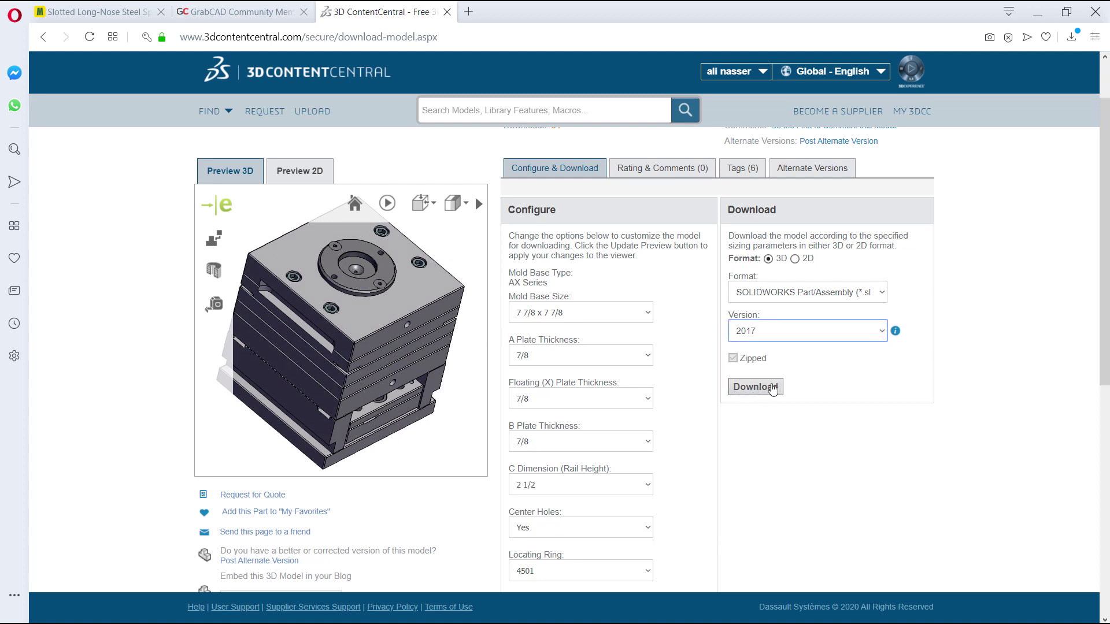
pyautogui.click(516, 305)
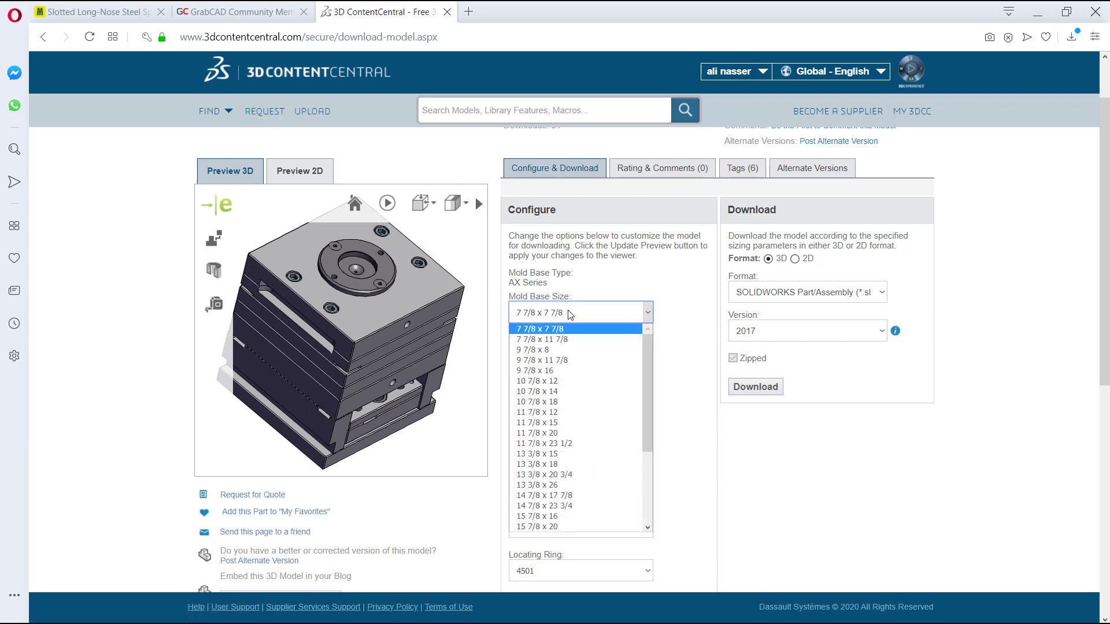
pyautogui.scroll(-3, 555, 416)
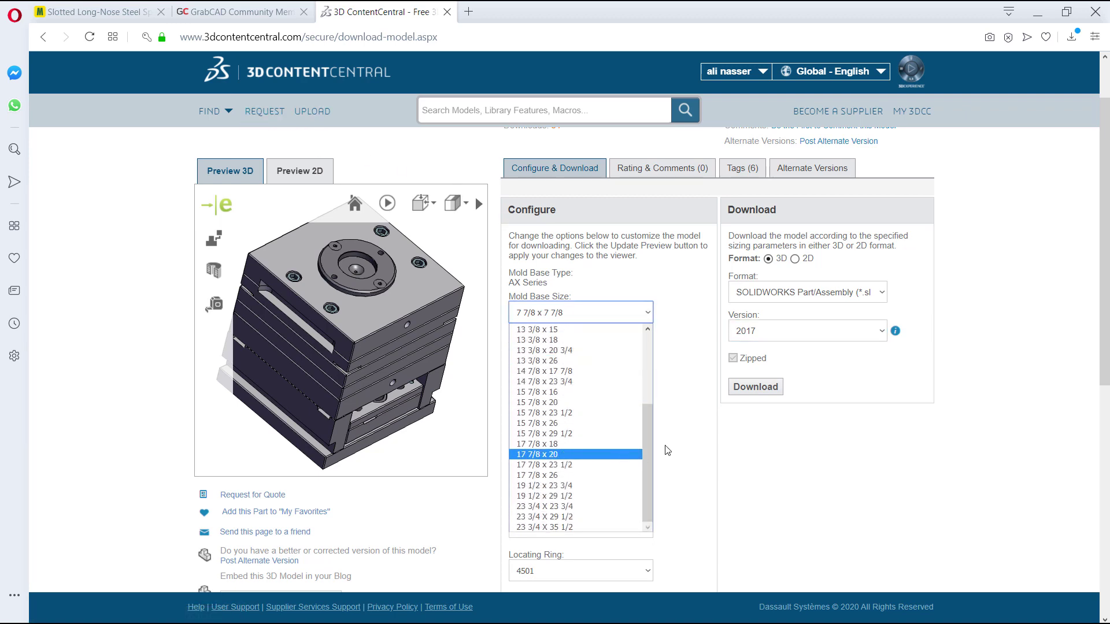
pyautogui.press('Escape')
# Step: Scroll the mold base download page, then return to the 3D ContentCentral home page
pyautogui.scroll(-6, 569, 407)
pyautogui.scroll(3, 572, 400)
pyautogui.scroll(2, 572, 400)
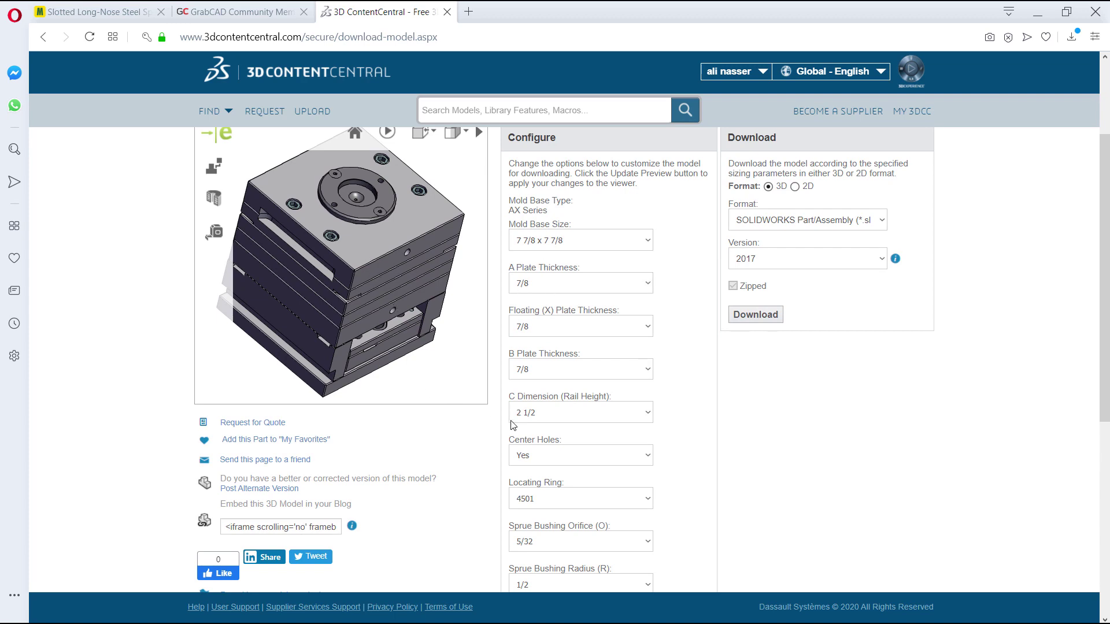
pyautogui.scroll(-4, 569, 345)
pyautogui.scroll(-3, 752, 405)
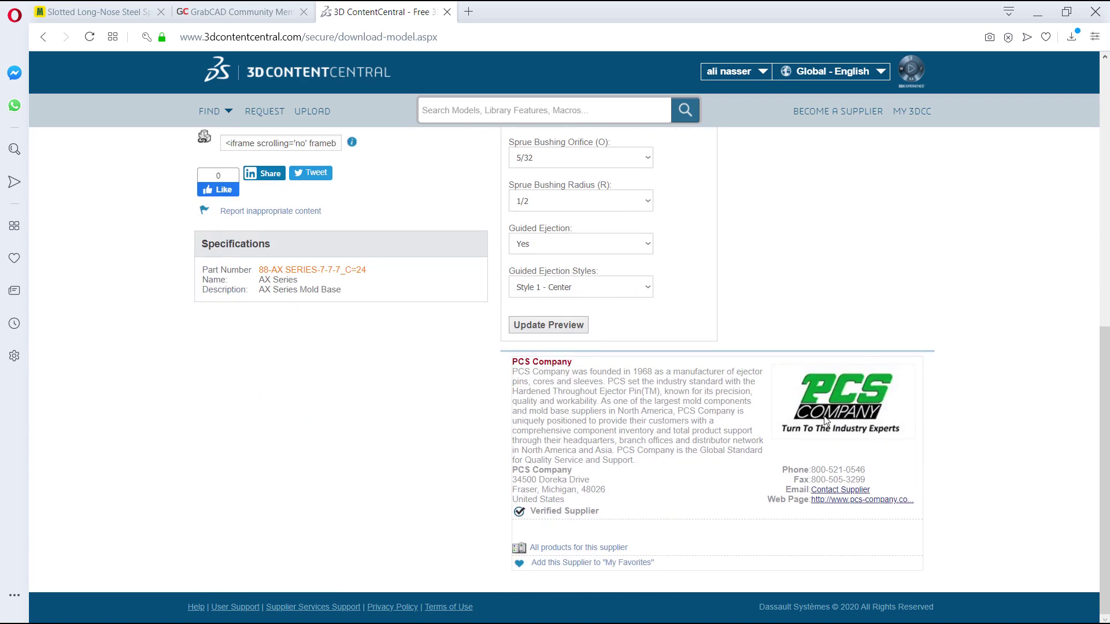
pyautogui.scroll(7, 439, 385)
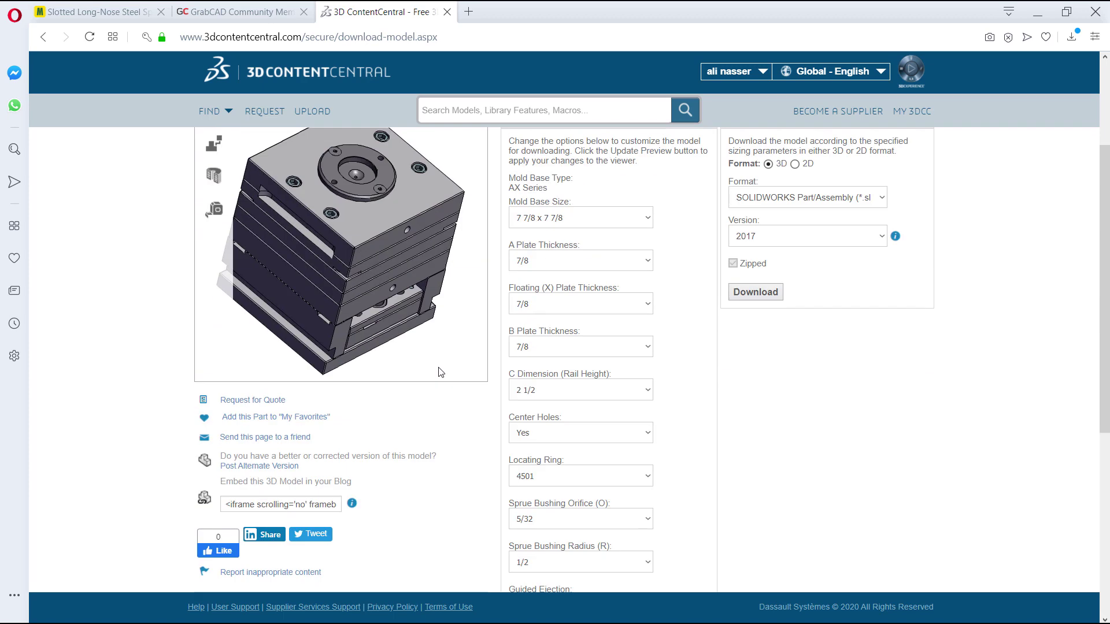
pyautogui.scroll(2, 421, 298)
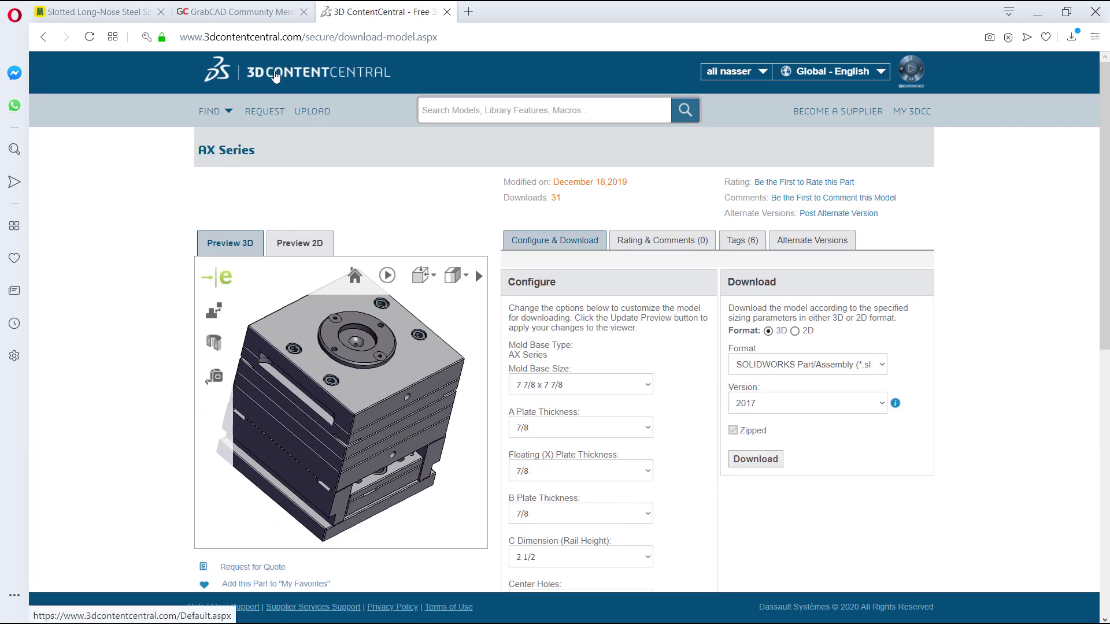
pyautogui.click(274, 71)
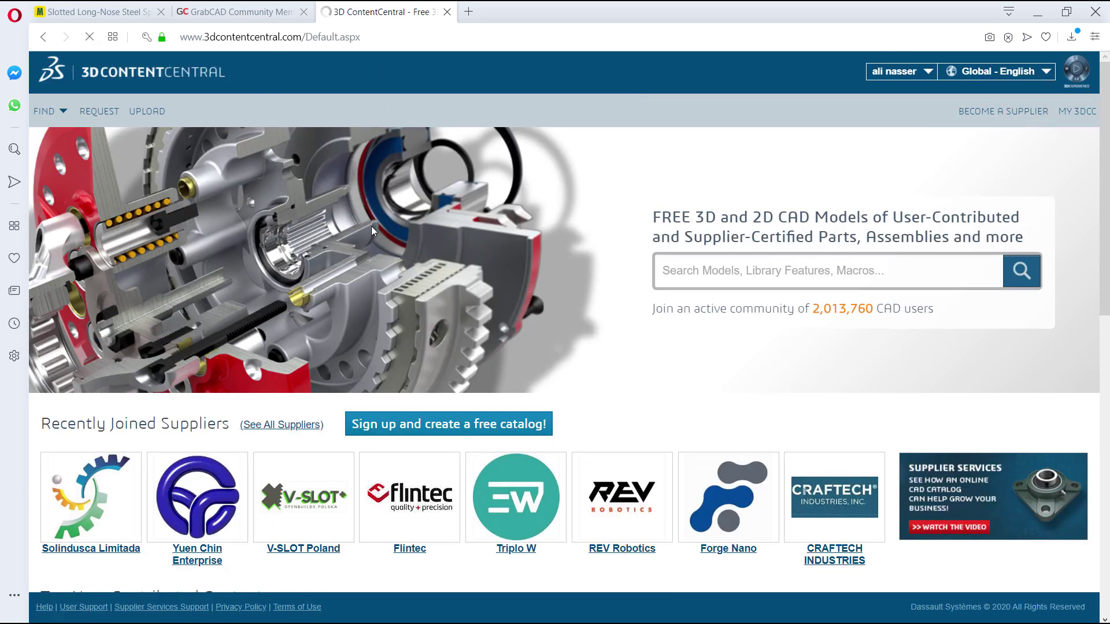
# Step: Scroll through the homepage's featured suppliers and top user-contributed parts
pyautogui.scroll(-2, 453, 448)
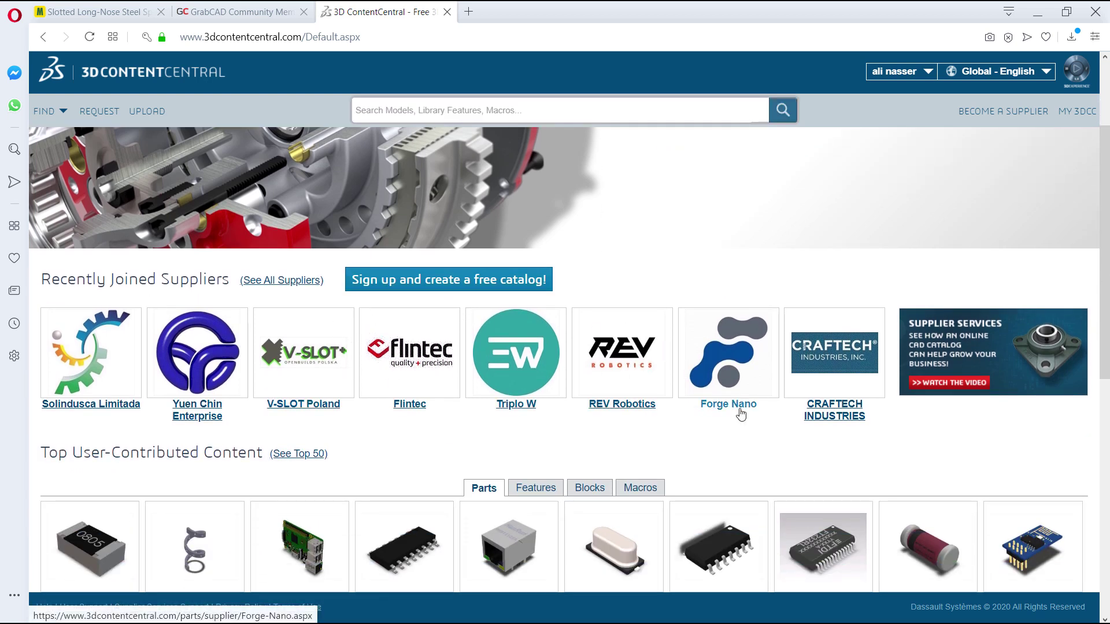
pyautogui.scroll(-4, 578, 439)
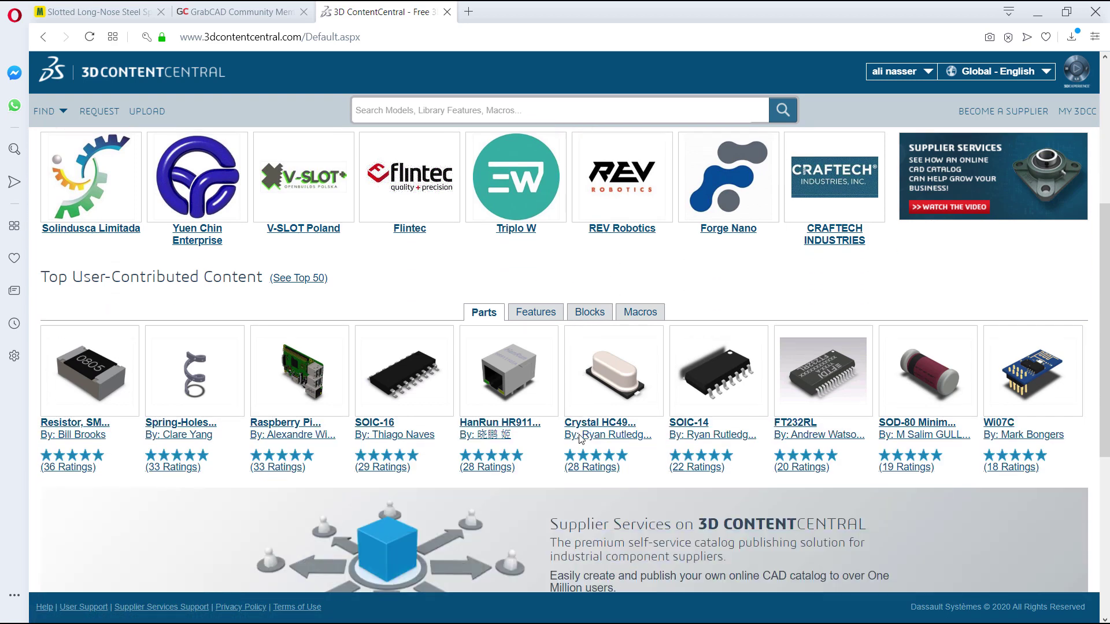
pyautogui.scroll(-1, 664, 432)
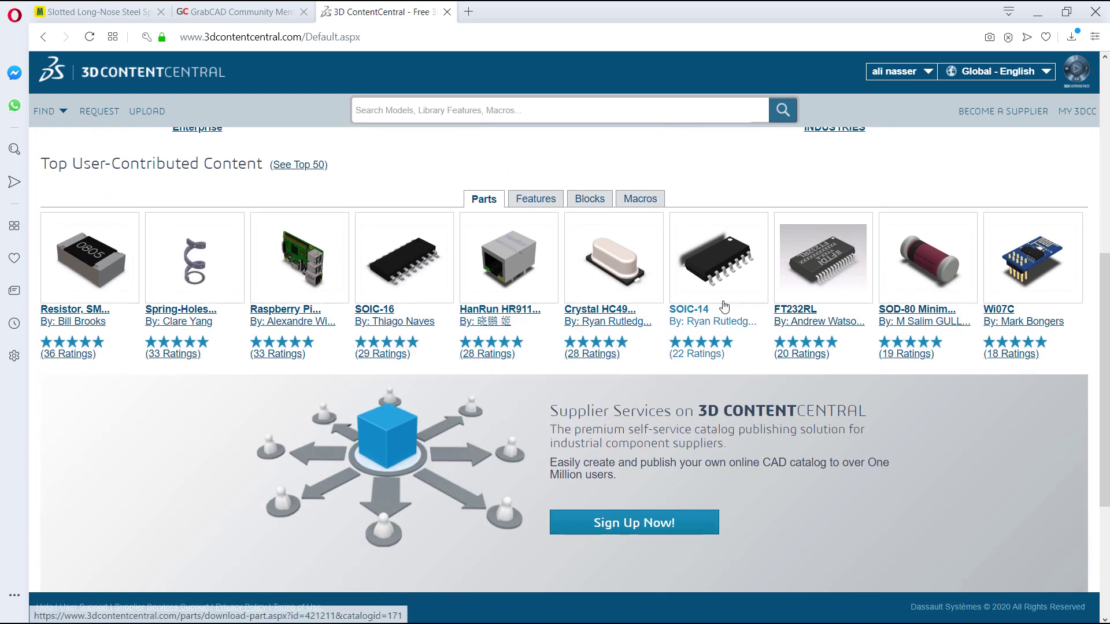
pyautogui.scroll(-3, 404, 425)
pyautogui.scroll(6, 430, 422)
pyautogui.scroll(5, 430, 422)
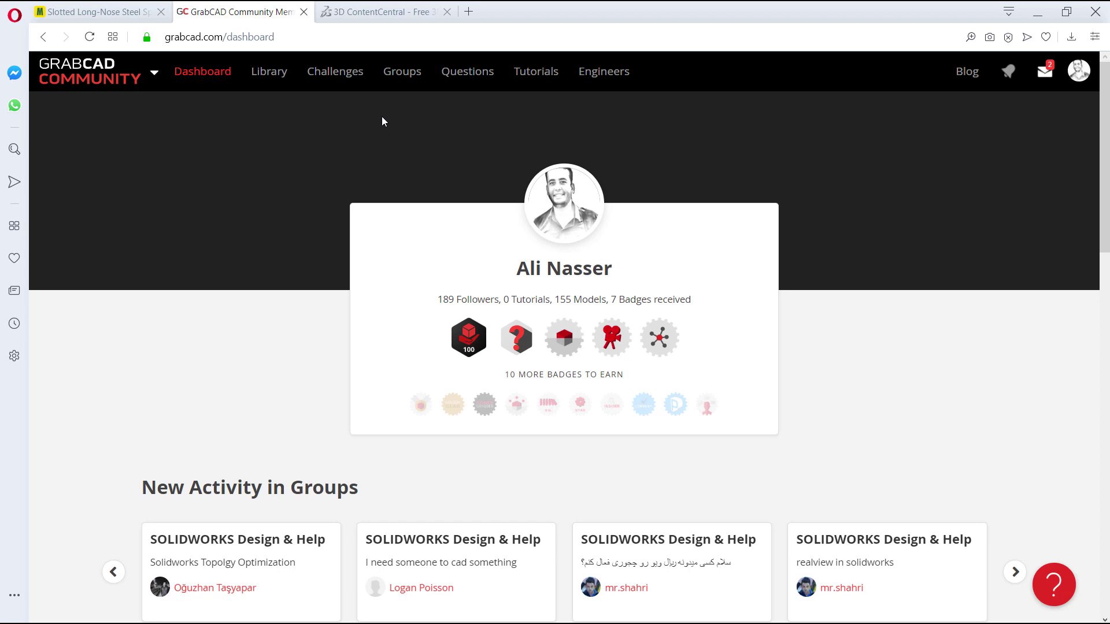
# Step: Search the GrabCAD Library for 'f16' and scroll through the jet model results
pyautogui.click(270, 74)
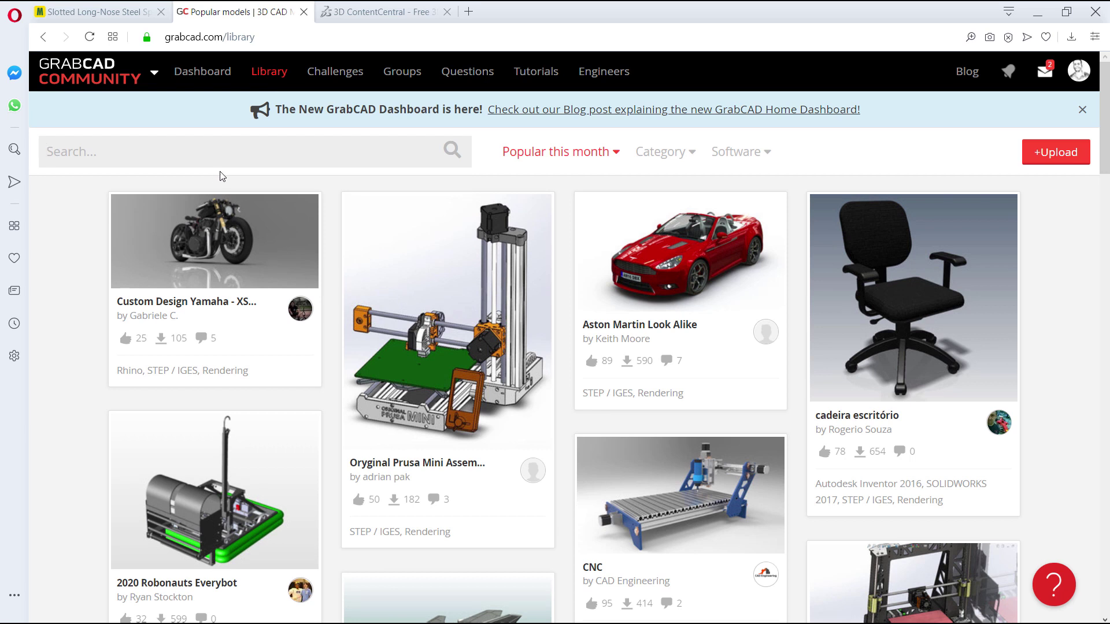
pyautogui.write('f16')
pyautogui.press('Return')
pyautogui.scroll(-2, 620, 437)
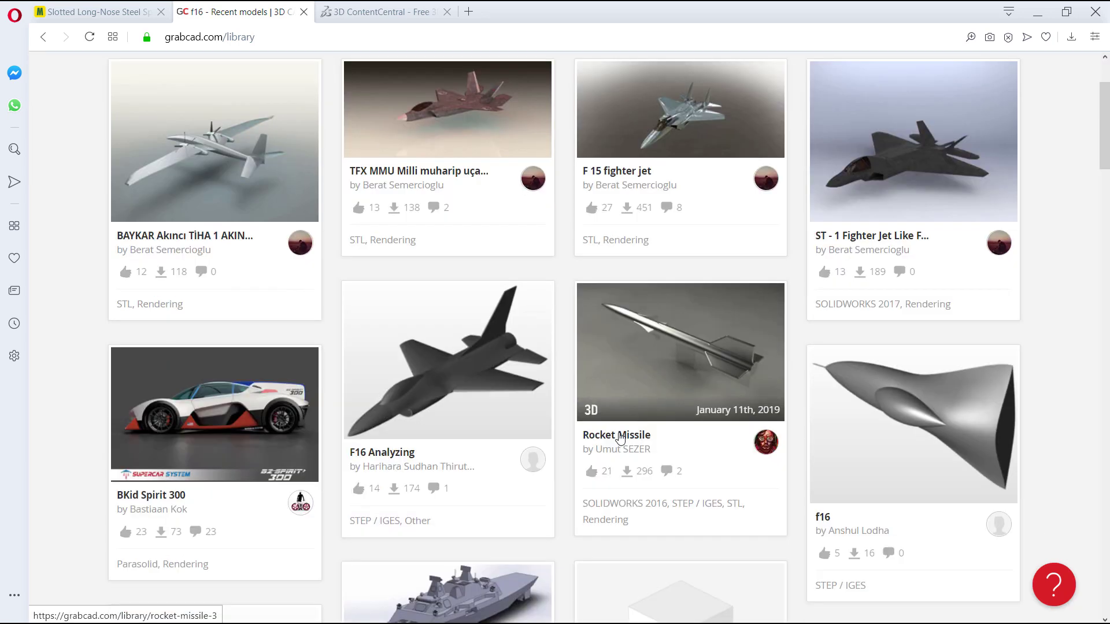
pyautogui.scroll(-1, 620, 437)
pyautogui.scroll(3, 187, 304)
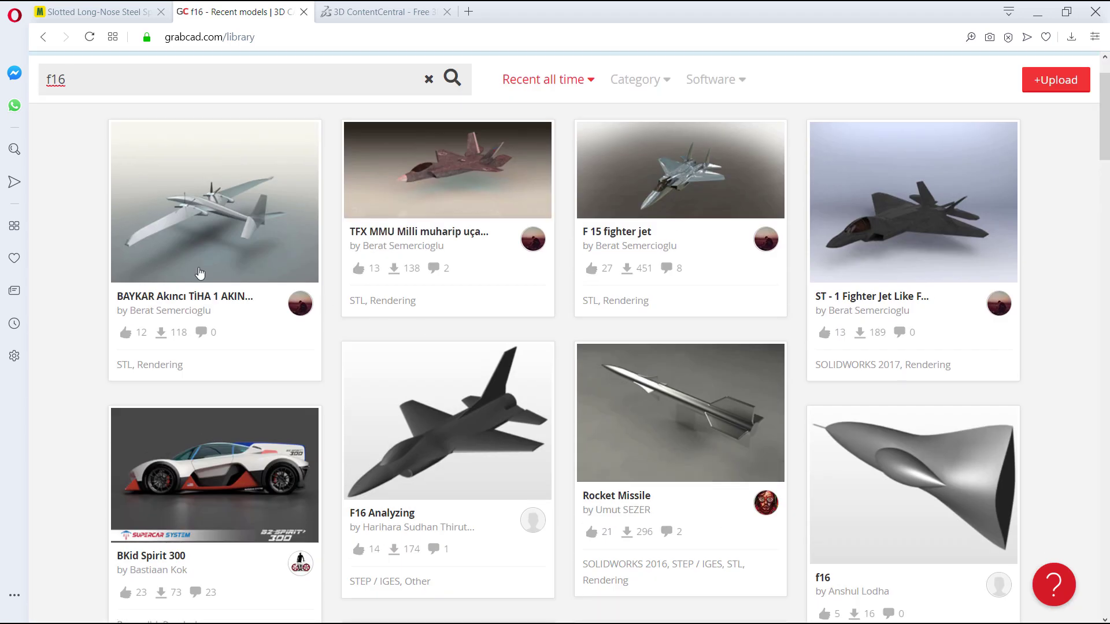
# Step: Look over the BAYKAR Akıncı UAV model page, then return to the f16 results
pyautogui.click(185, 298)
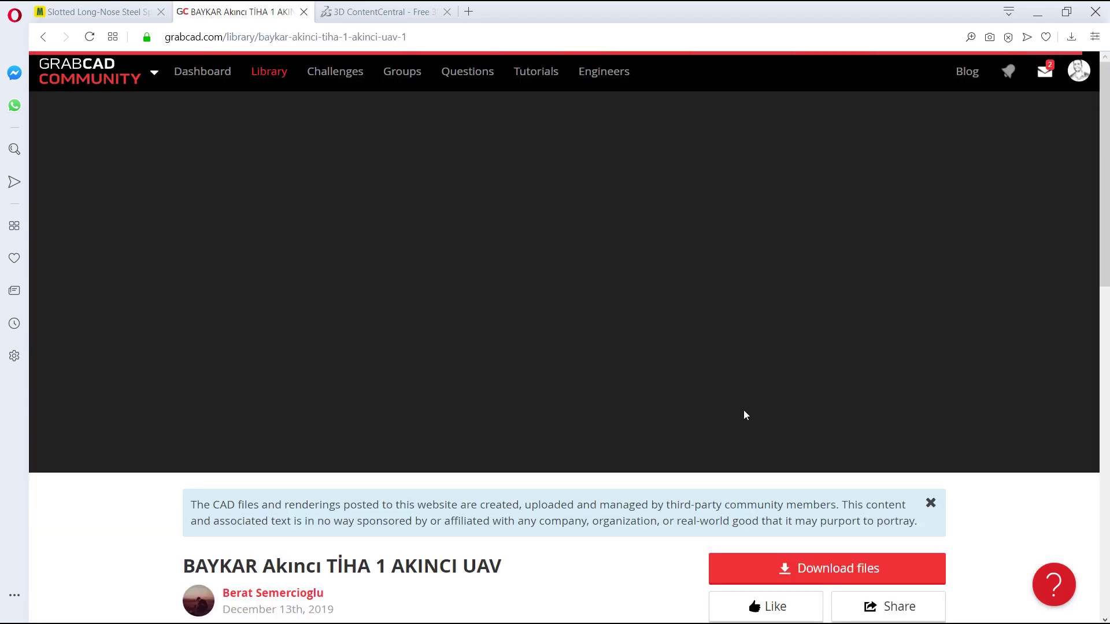
pyautogui.scroll(-5, 844, 532)
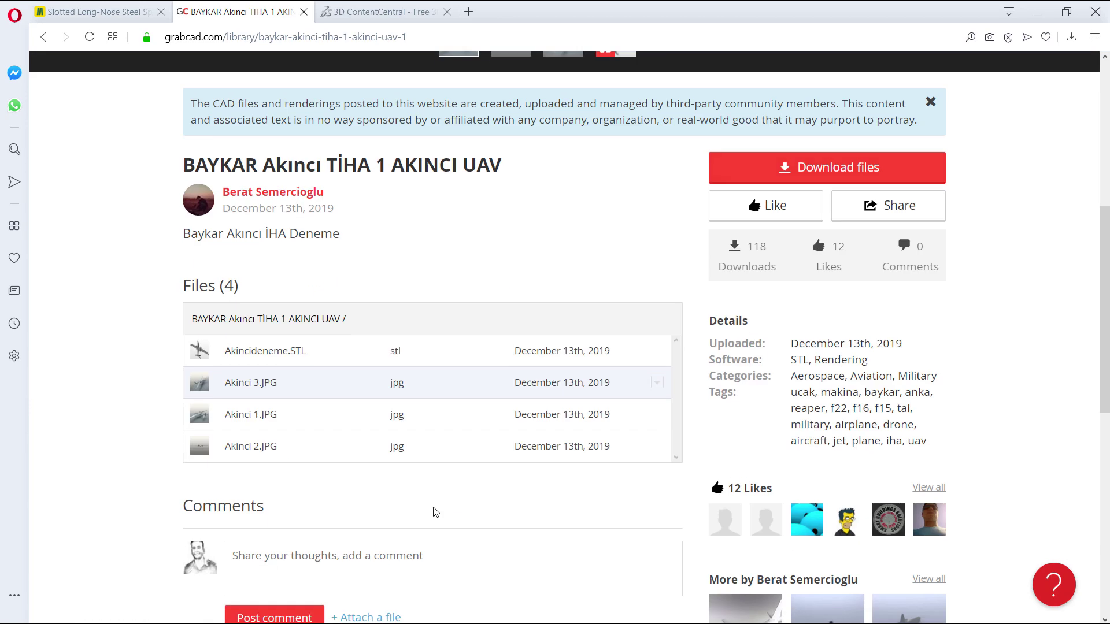
pyautogui.scroll(-5, 374, 401)
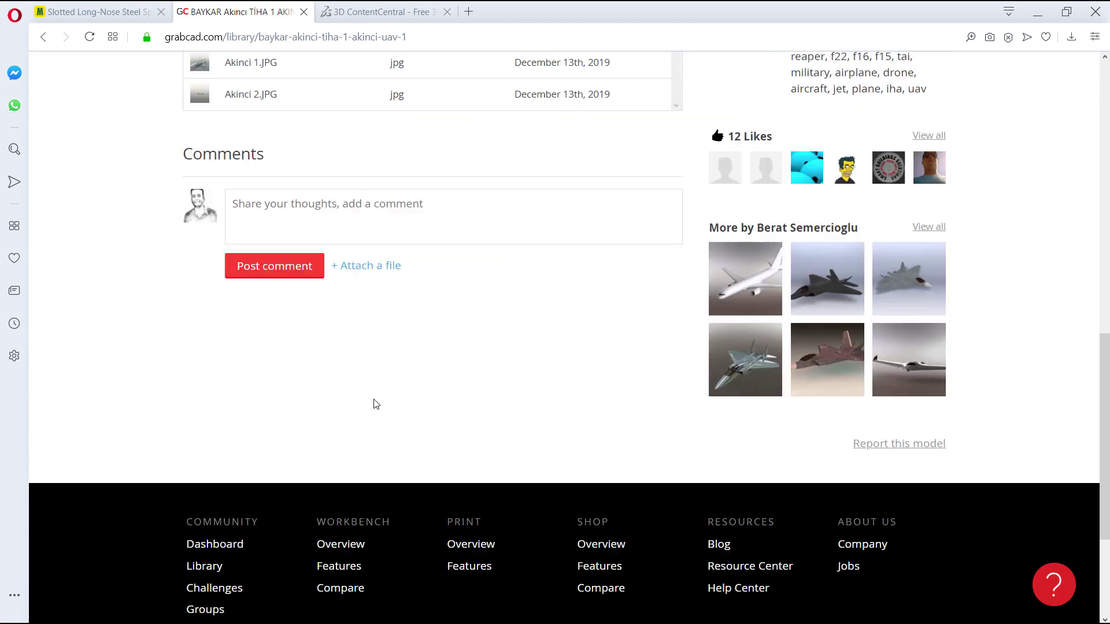
pyautogui.scroll(5, 332, 383)
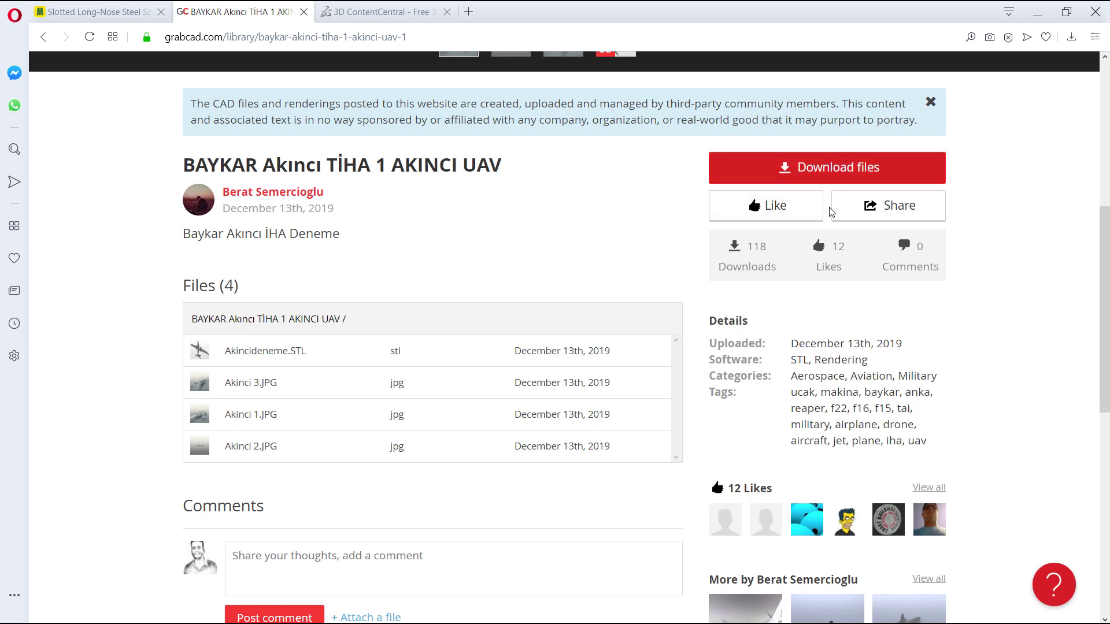
pyautogui.click(43, 36)
# Step: Filter the f16 results to SOLIDWORKS models only
pyautogui.scroll(1, 665, 208)
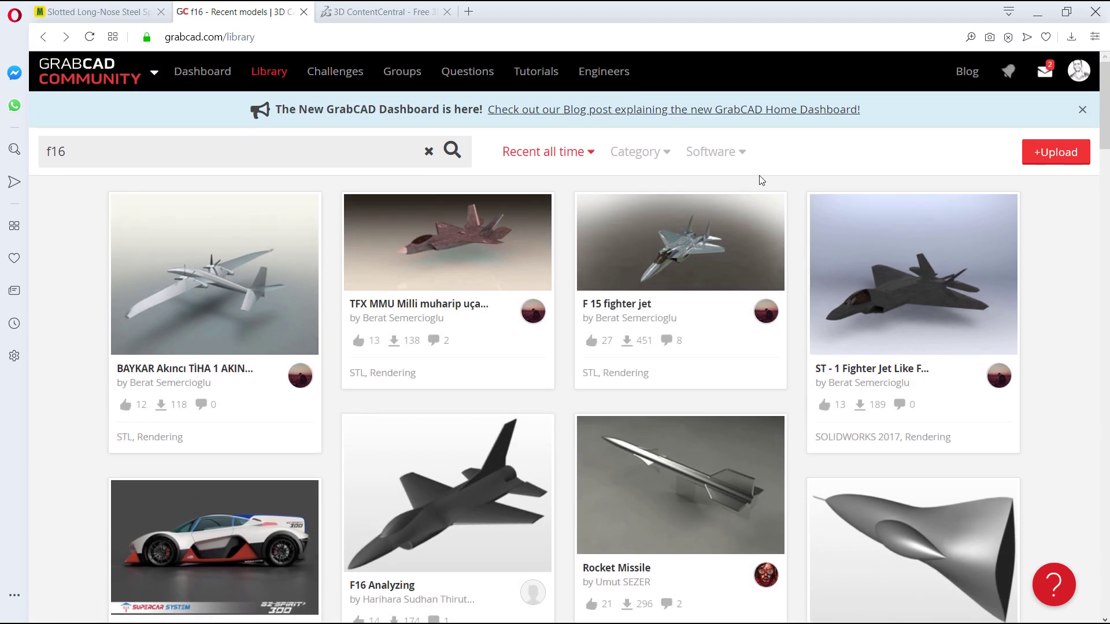
pyautogui.click(740, 153)
pyautogui.scroll(-5, 767, 329)
pyautogui.scroll(-5, 761, 339)
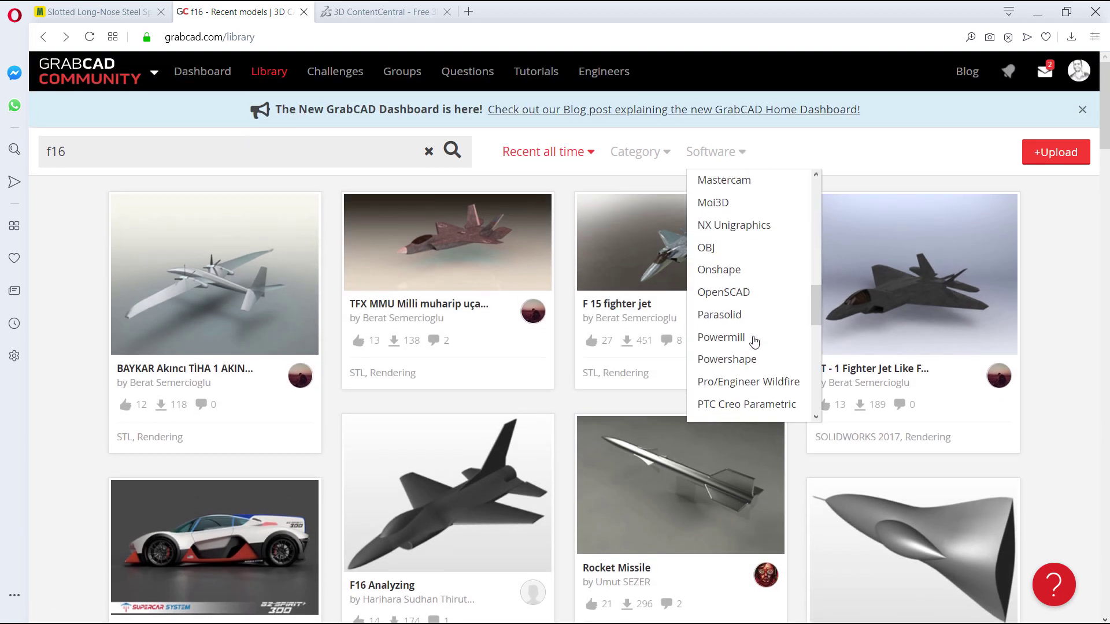
pyautogui.scroll(-2, 752, 297)
pyautogui.scroll(-4, 752, 307)
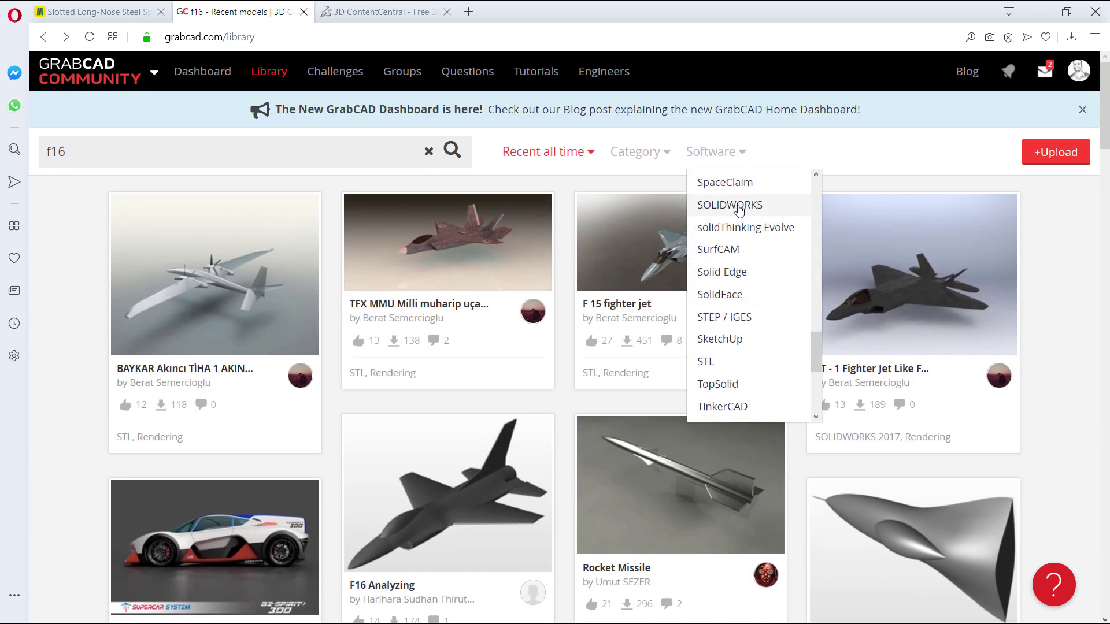
pyautogui.click(736, 202)
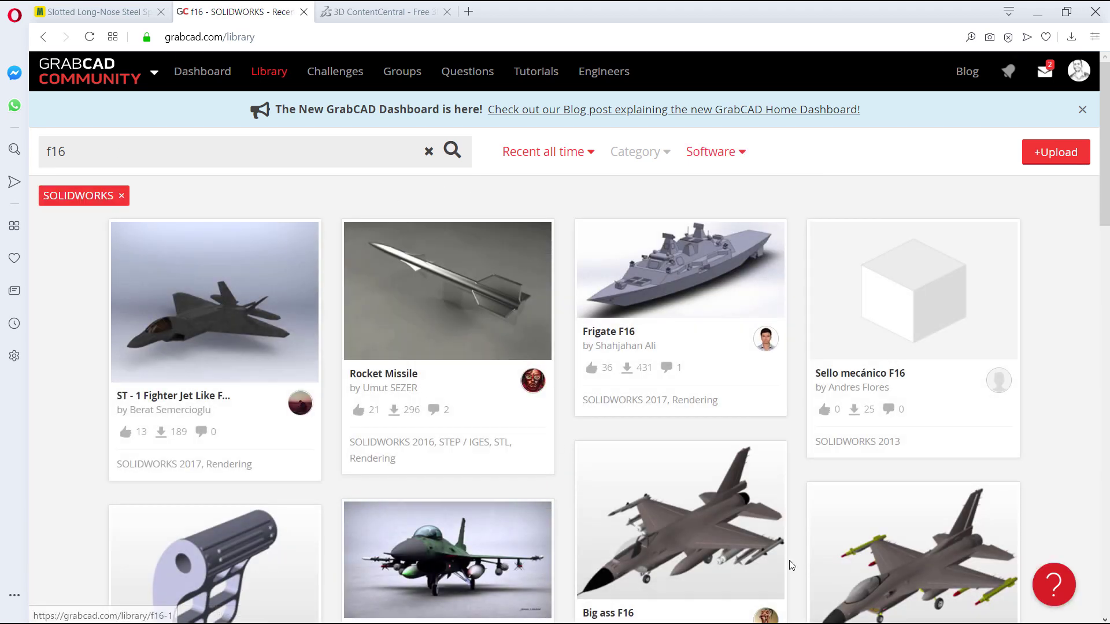
# Step: Open the Frigate F16 model page and scroll through its files
pyautogui.scroll(-1, 488, 448)
pyautogui.scroll(-1, 487, 448)
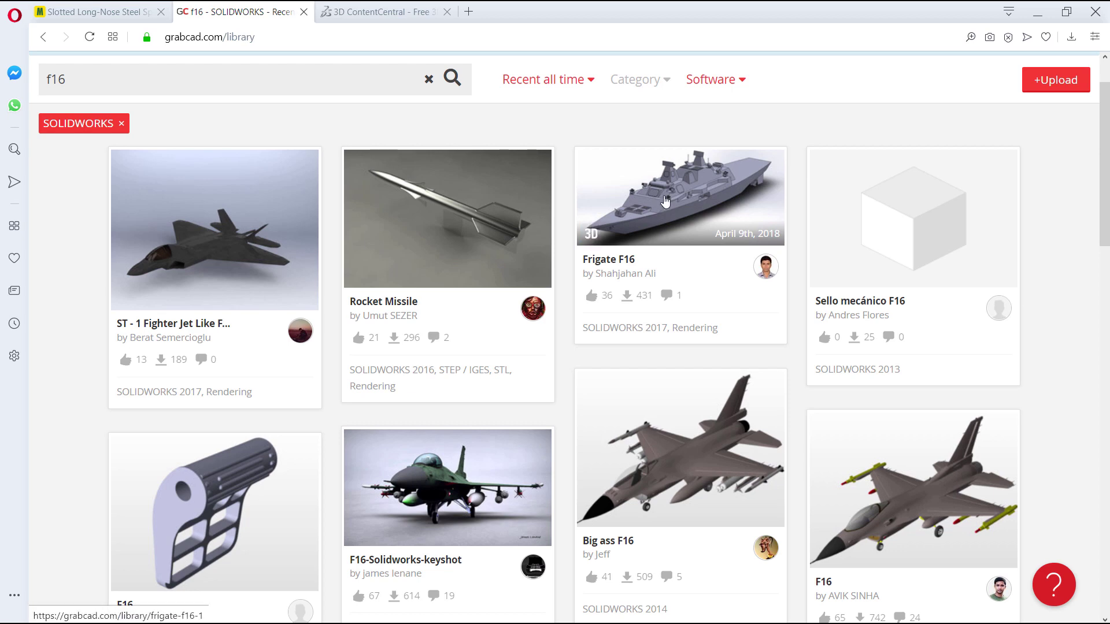
pyautogui.click(635, 197)
pyautogui.scroll(-3, 509, 466)
pyautogui.scroll(-4, 494, 481)
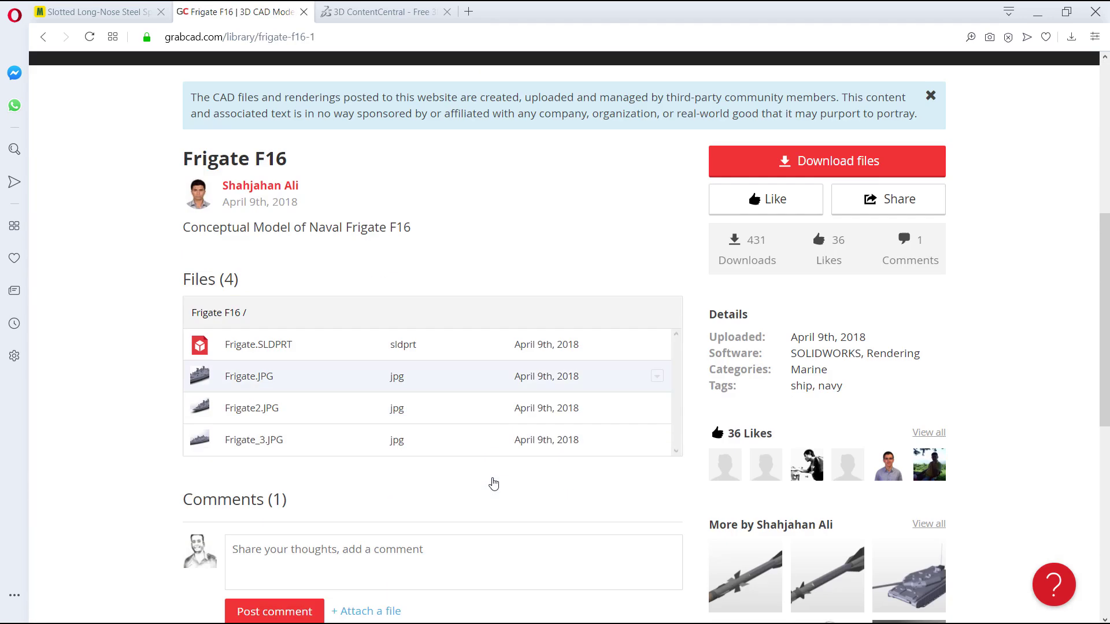
pyautogui.scroll(3, 453, 322)
pyautogui.scroll(2, 743, 401)
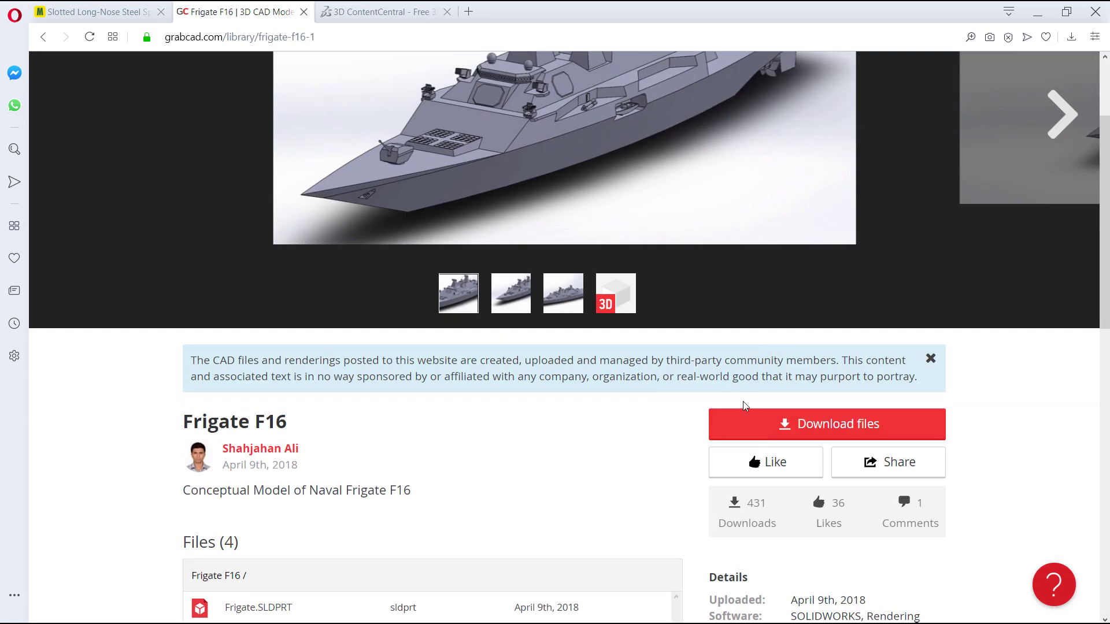
pyautogui.scroll(2, 783, 433)
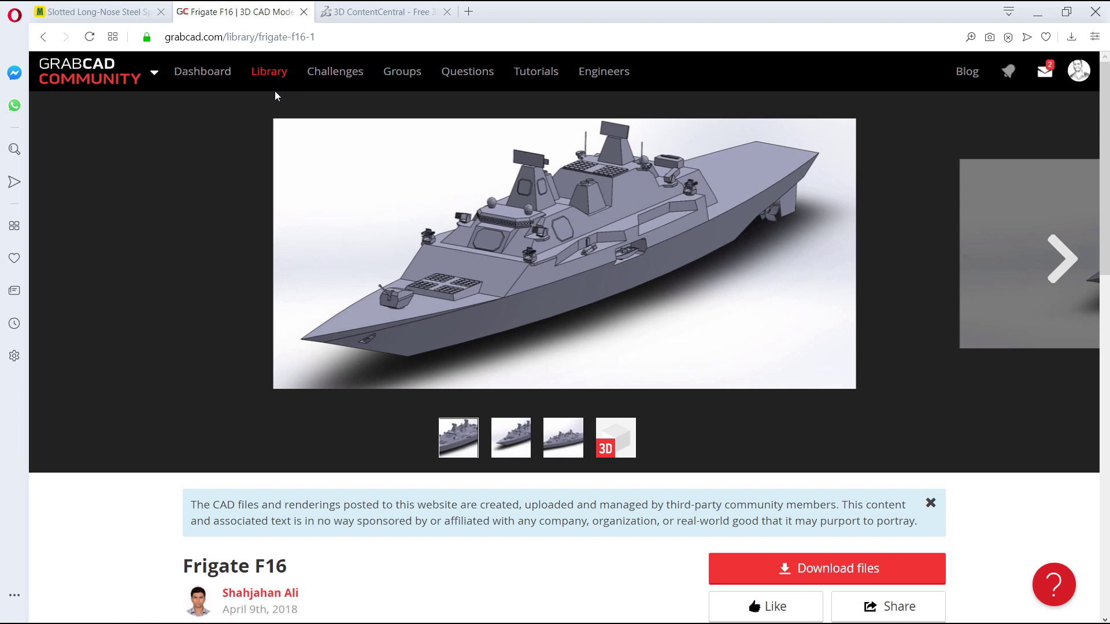
# Step: Open the GrabCAD Engineers directory and scroll through the listed engineers
pyautogui.click(593, 80)
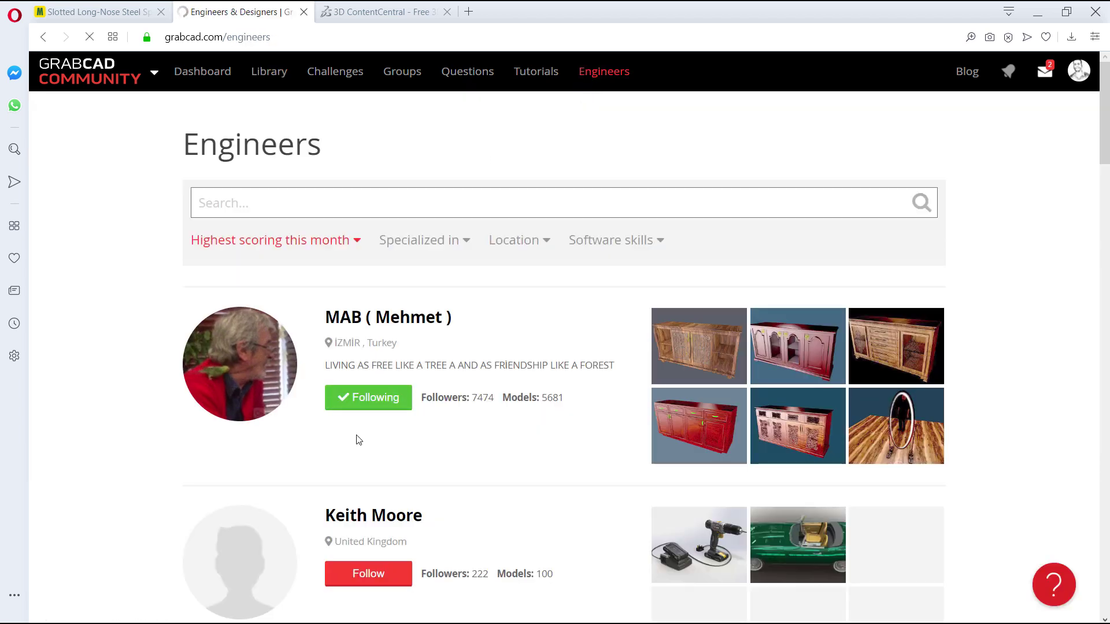
pyautogui.scroll(-2, 312, 336)
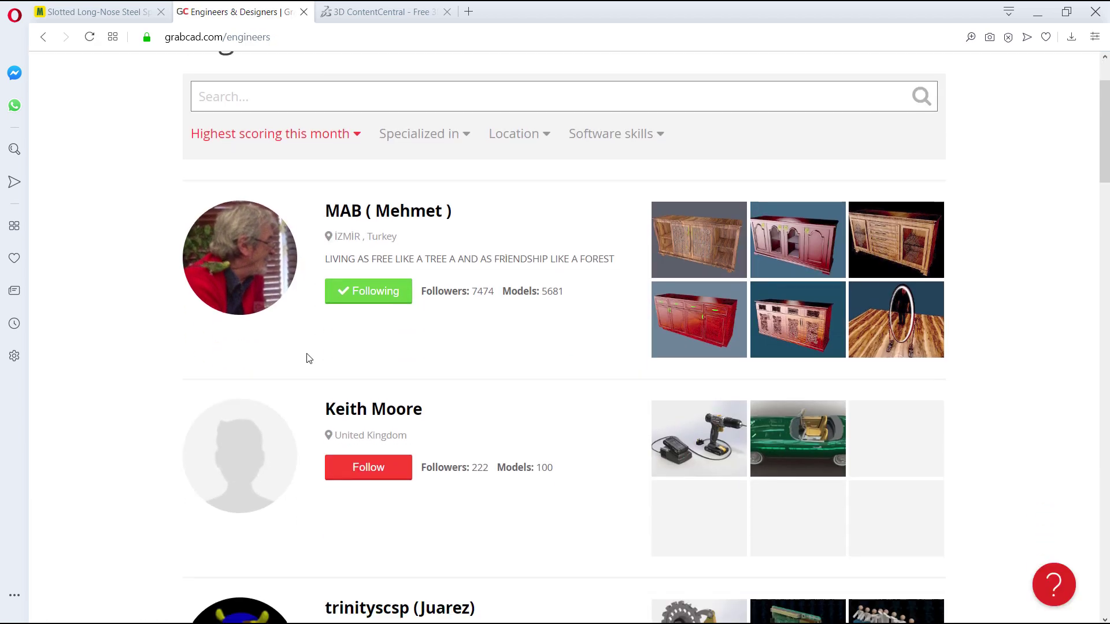
pyautogui.scroll(1, 370, 263)
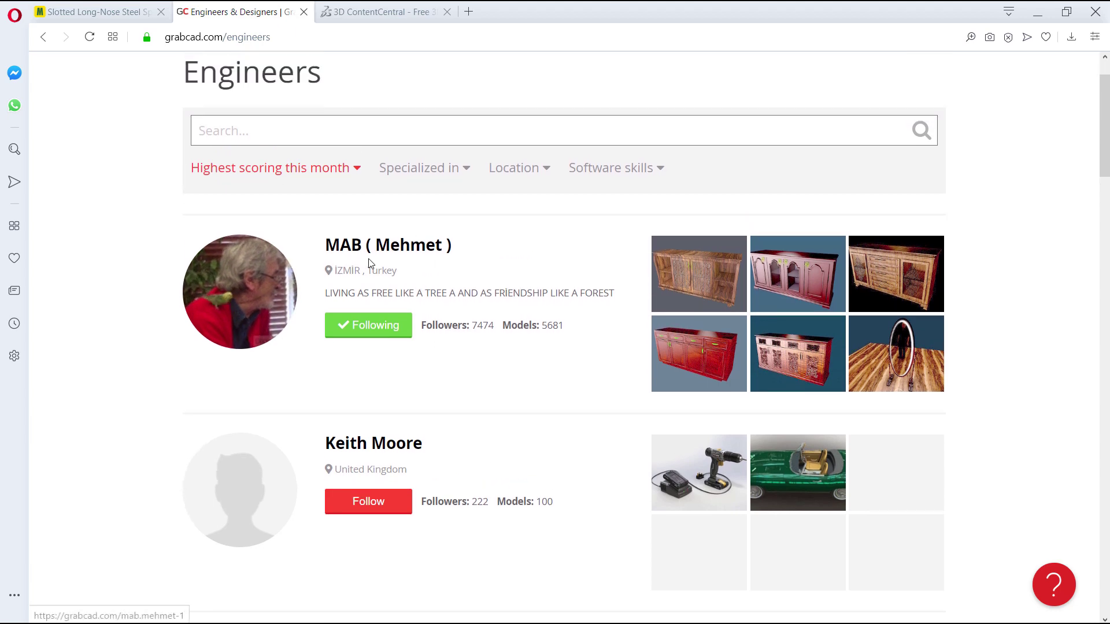
pyautogui.scroll(-3, 370, 266)
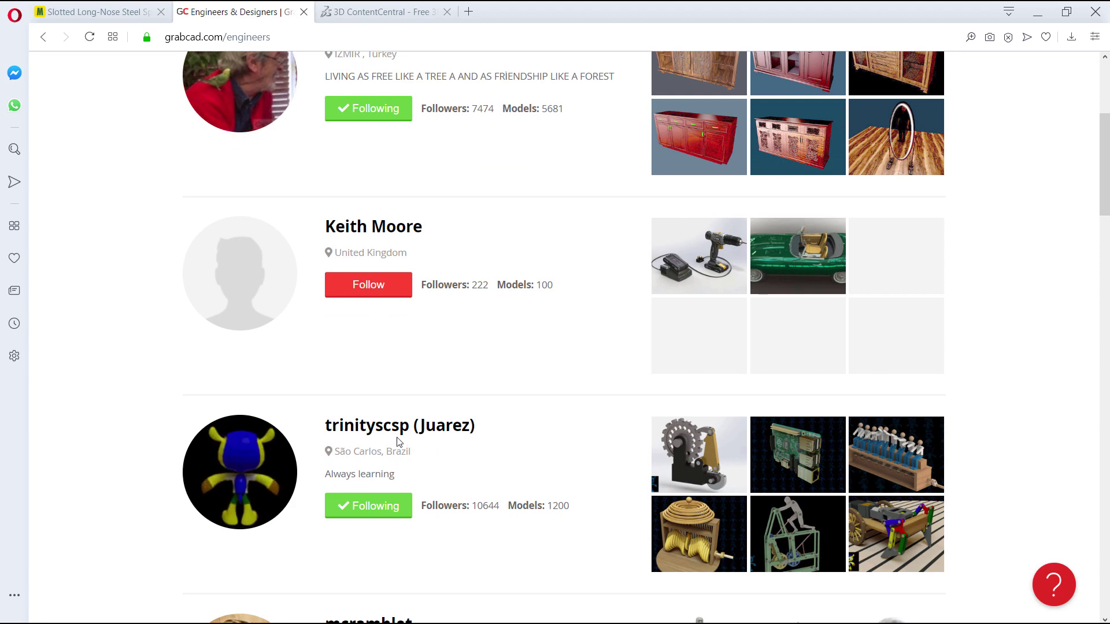
pyautogui.scroll(-2, 471, 476)
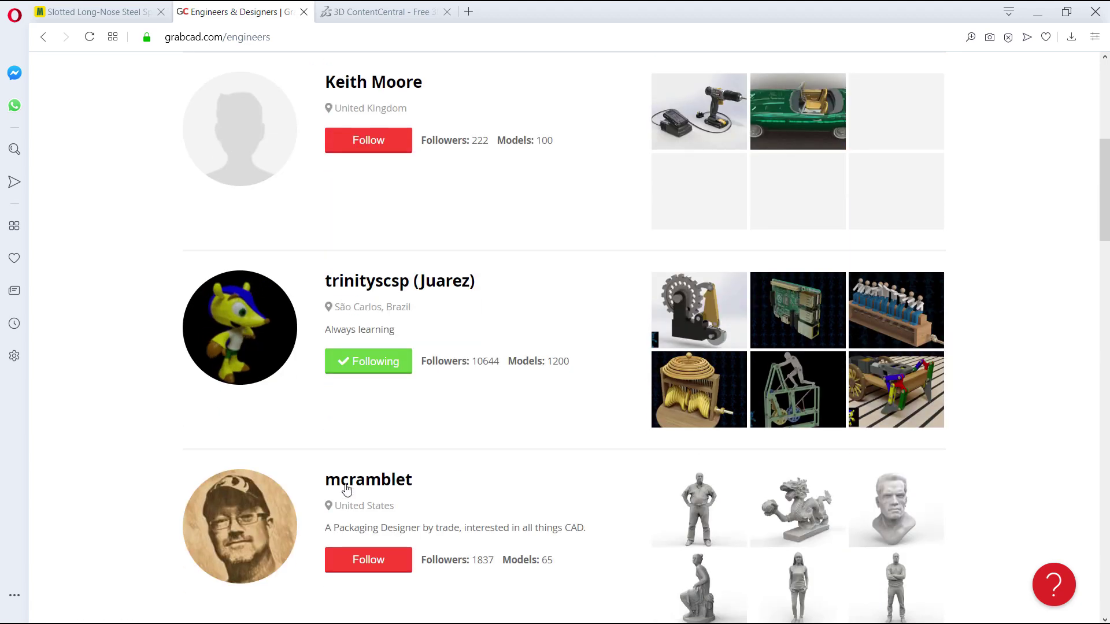
pyautogui.scroll(-1, 393, 509)
pyautogui.scroll(-2, 408, 514)
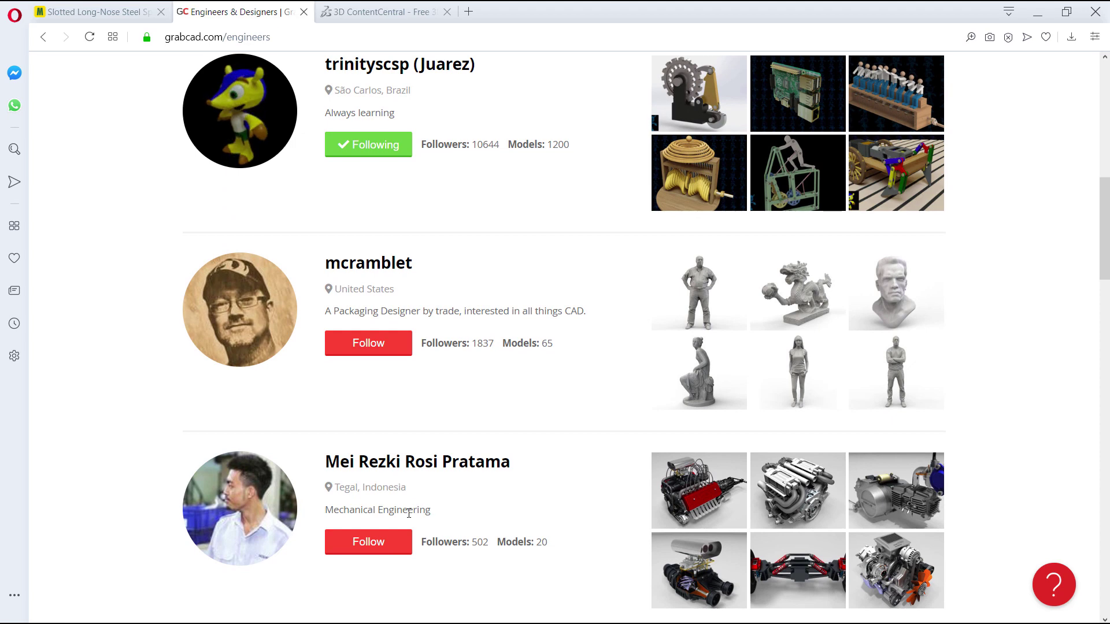
pyautogui.scroll(-4, 409, 514)
pyautogui.scroll(1, 411, 484)
pyautogui.scroll(5, 450, 437)
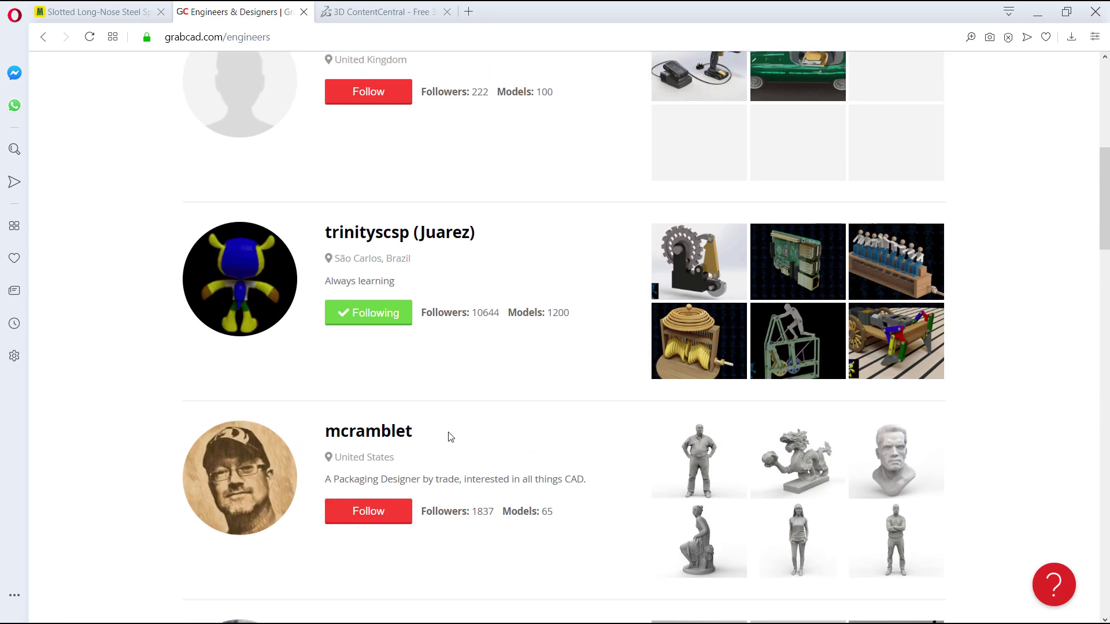
pyautogui.scroll(8, 451, 437)
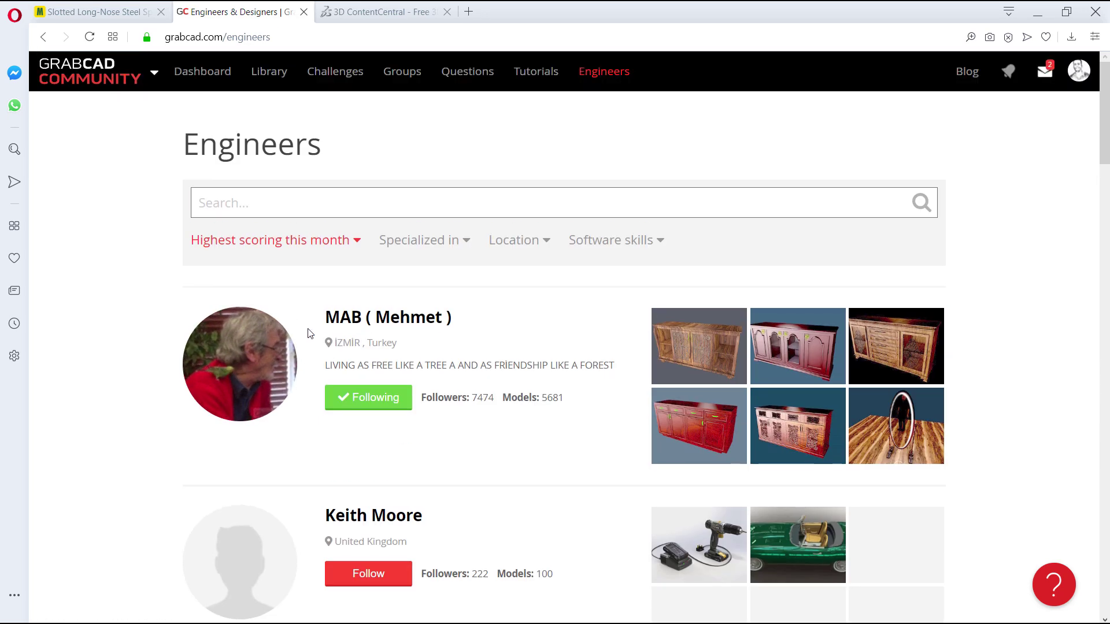
# Step: Rank engineers by highest score of all time and filter location to Egypt
pyautogui.click(270, 240)
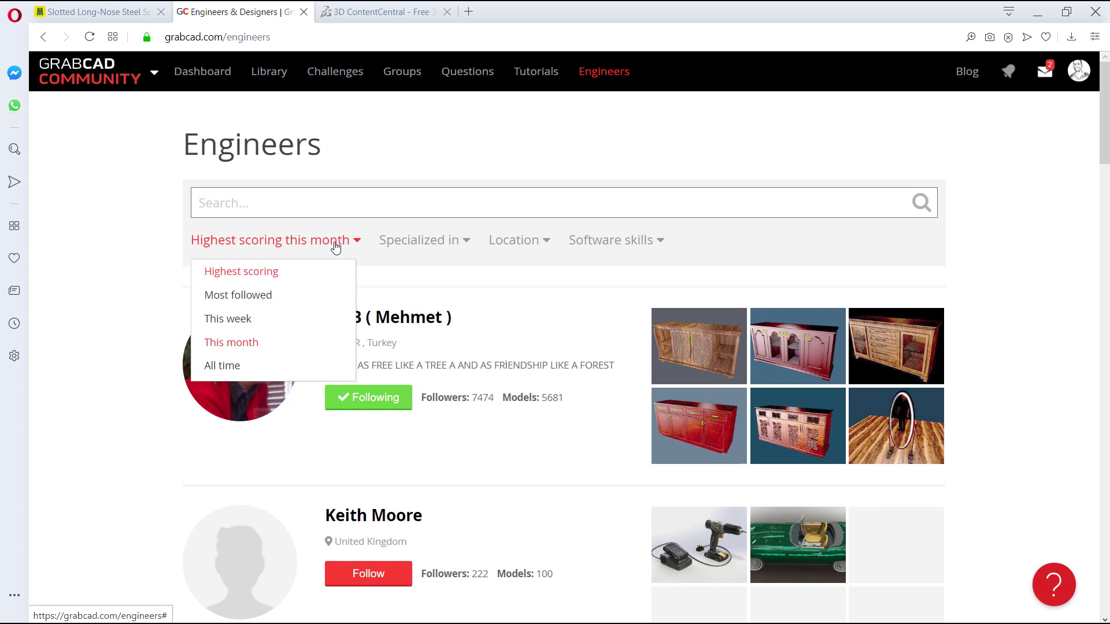
pyautogui.click(253, 372)
pyautogui.click(601, 243)
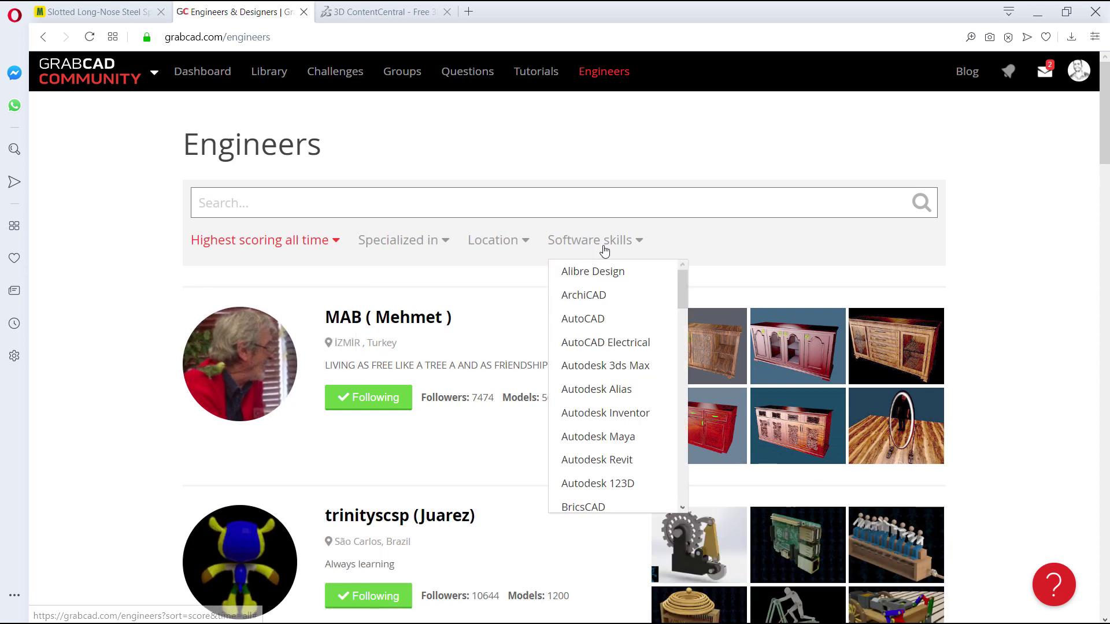
pyautogui.click(518, 241)
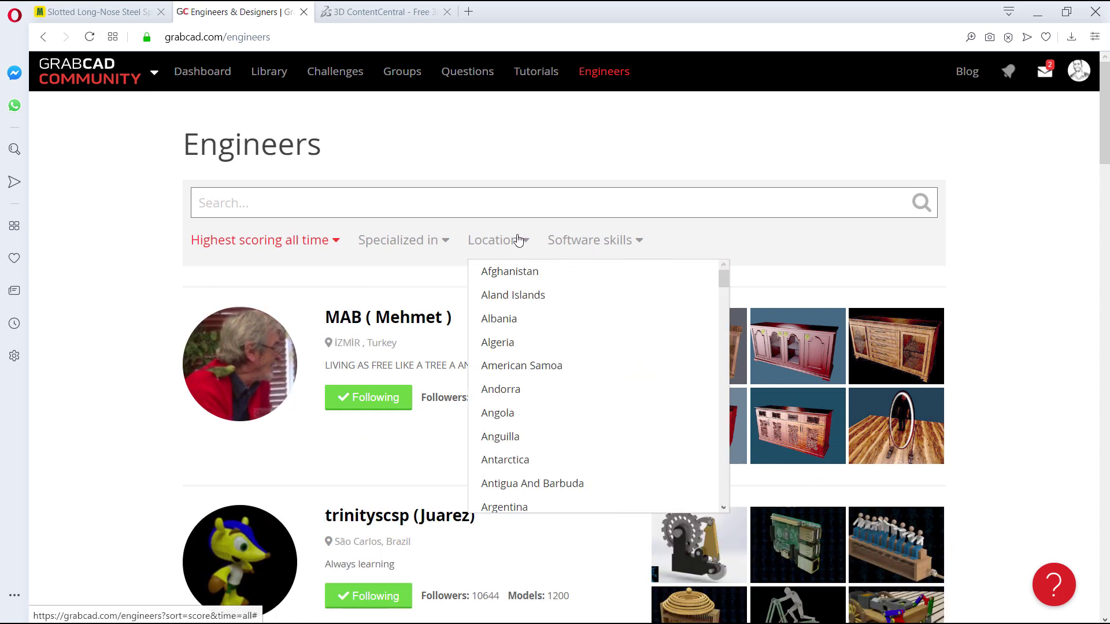
pyautogui.scroll(-5, 578, 439)
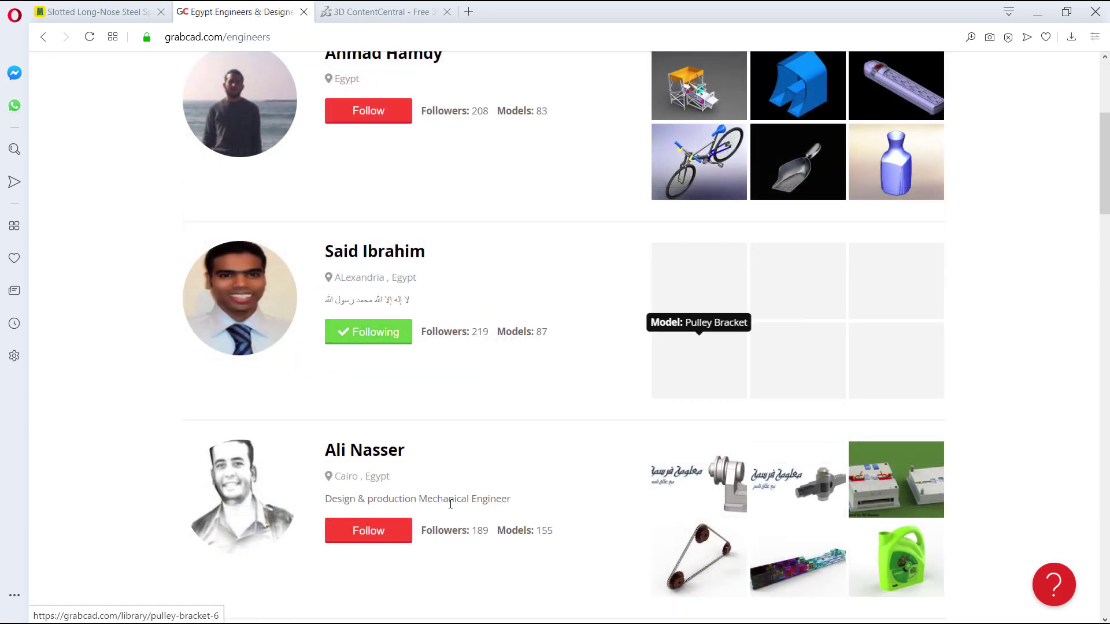
pyautogui.scroll(-3, 545, 446)
pyautogui.scroll(1, 552, 428)
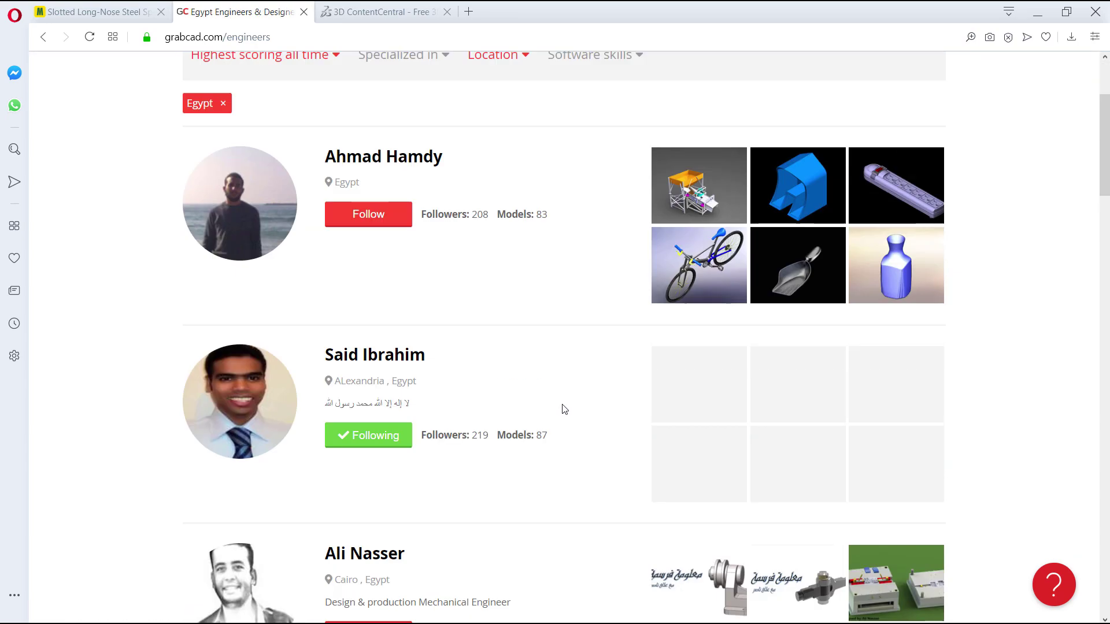
pyautogui.scroll(4, 560, 409)
pyautogui.scroll(-6, 566, 411)
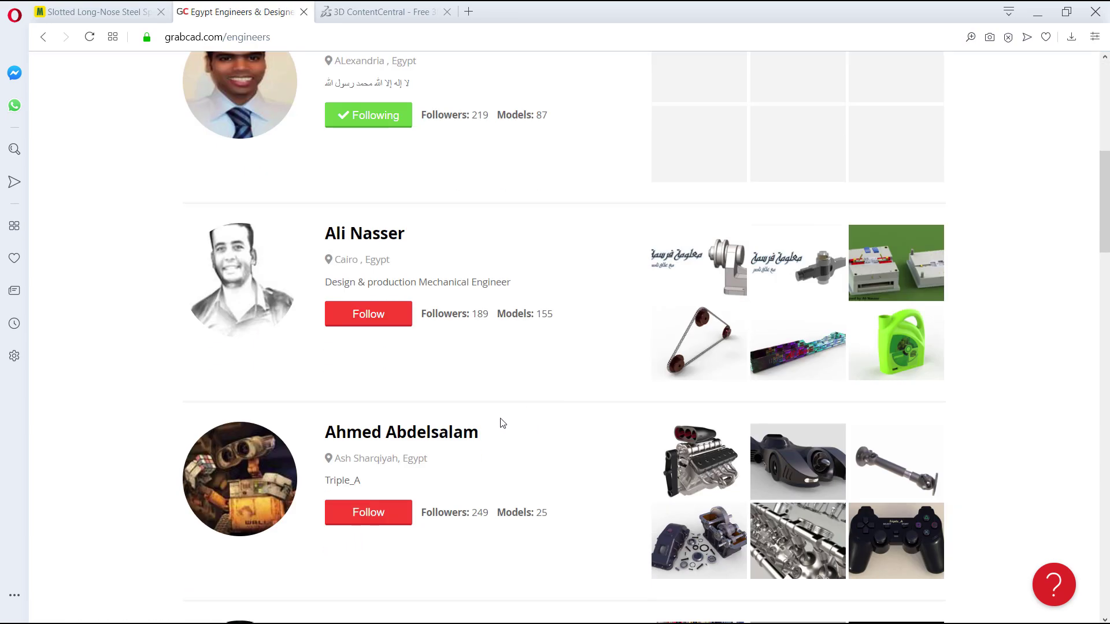
# Step: Browse the first Egyptian engineer's profile statistics, then go to the community Questions page
pyautogui.click(350, 230)
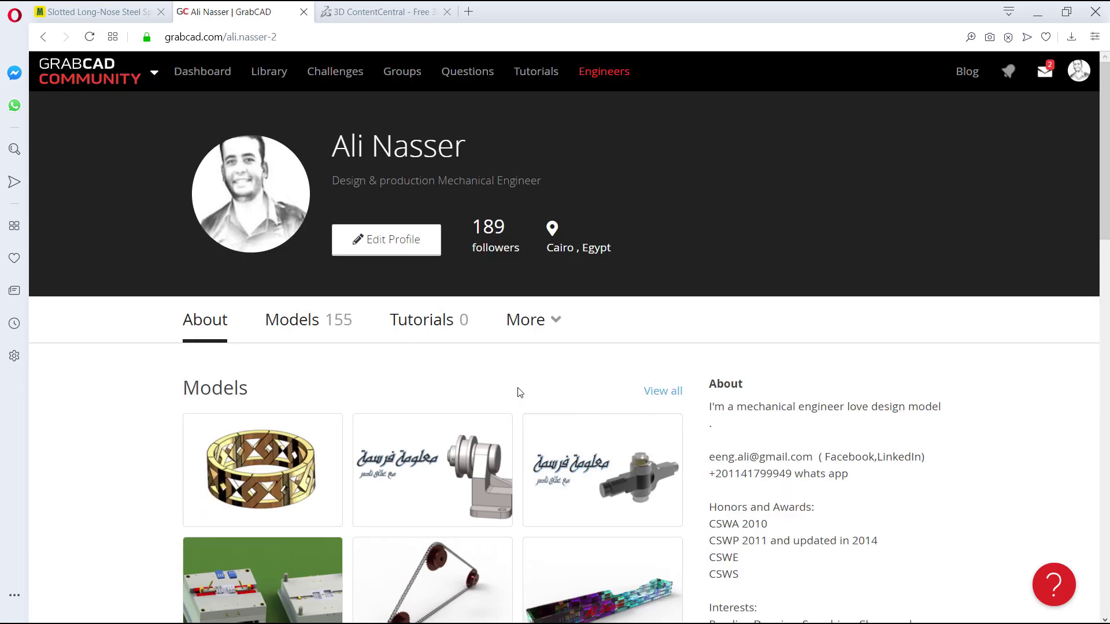
pyautogui.scroll(-1, 543, 396)
pyautogui.scroll(-2, 567, 399)
pyautogui.scroll(3, 452, 394)
pyautogui.scroll(-5, 769, 418)
pyautogui.scroll(-5, 769, 418)
pyautogui.scroll(-3, 783, 426)
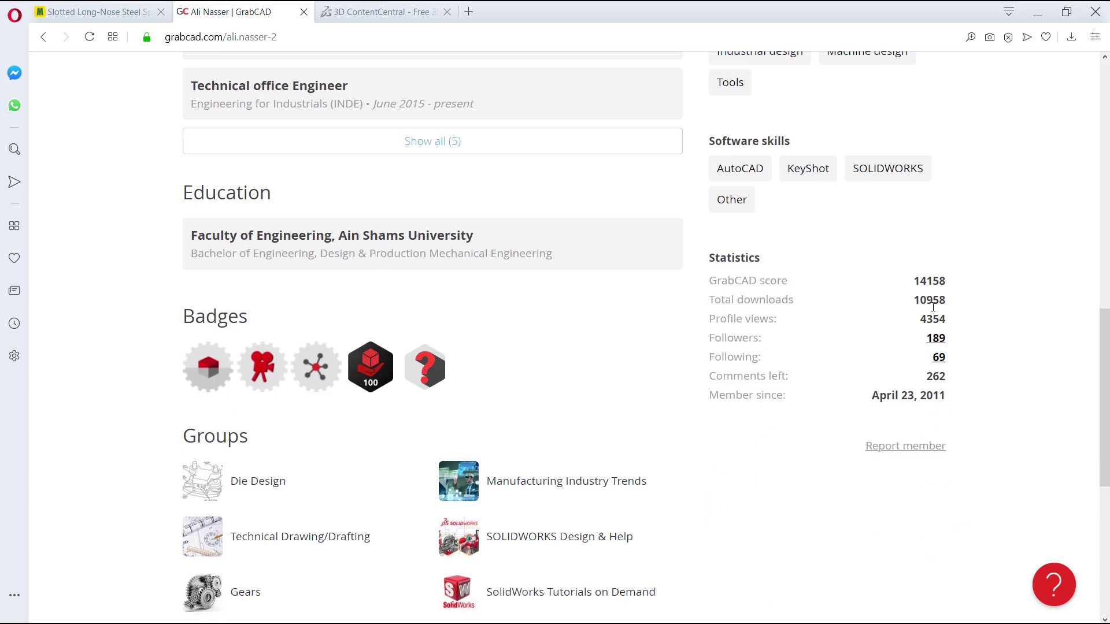
pyautogui.scroll(-2, 932, 307)
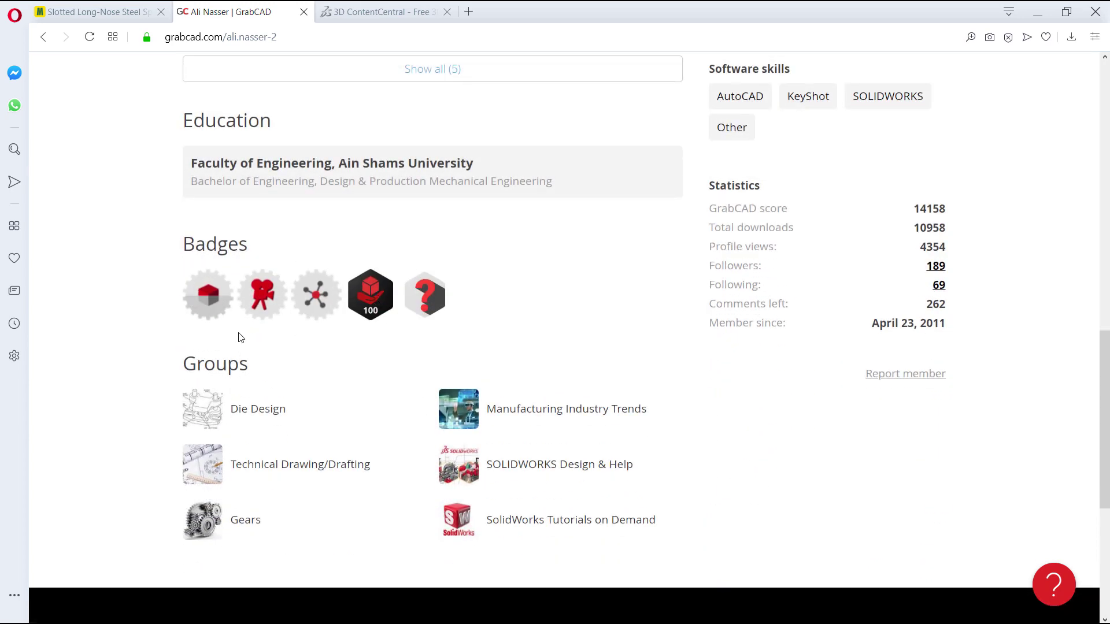
pyautogui.scroll(1, 246, 376)
pyautogui.scroll(-1, 377, 528)
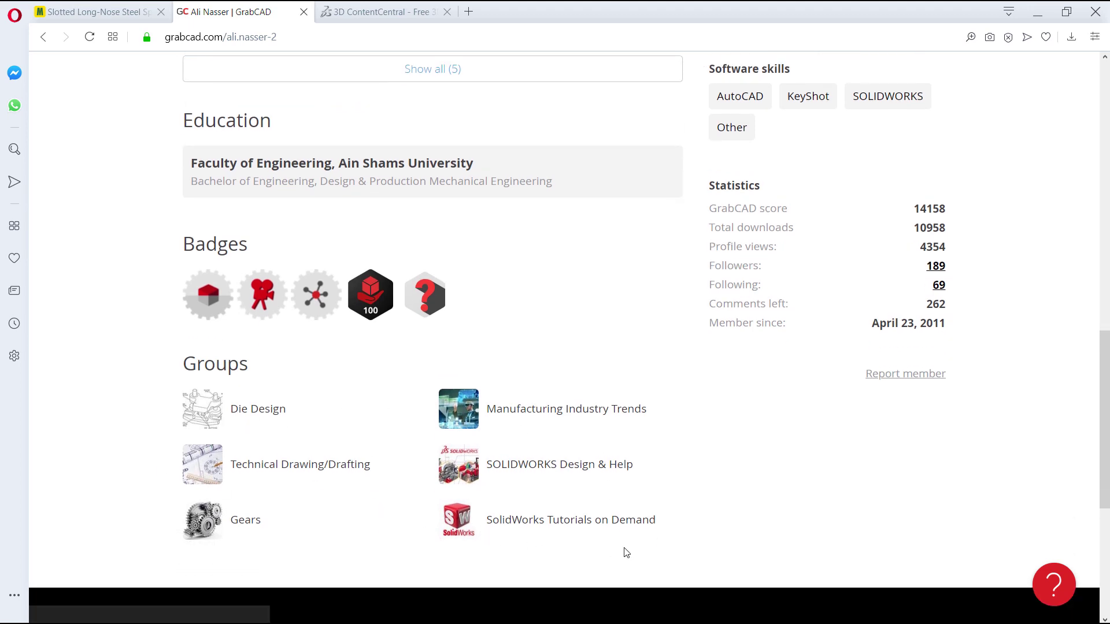
pyautogui.scroll(6, 547, 480)
pyautogui.scroll(6, 546, 479)
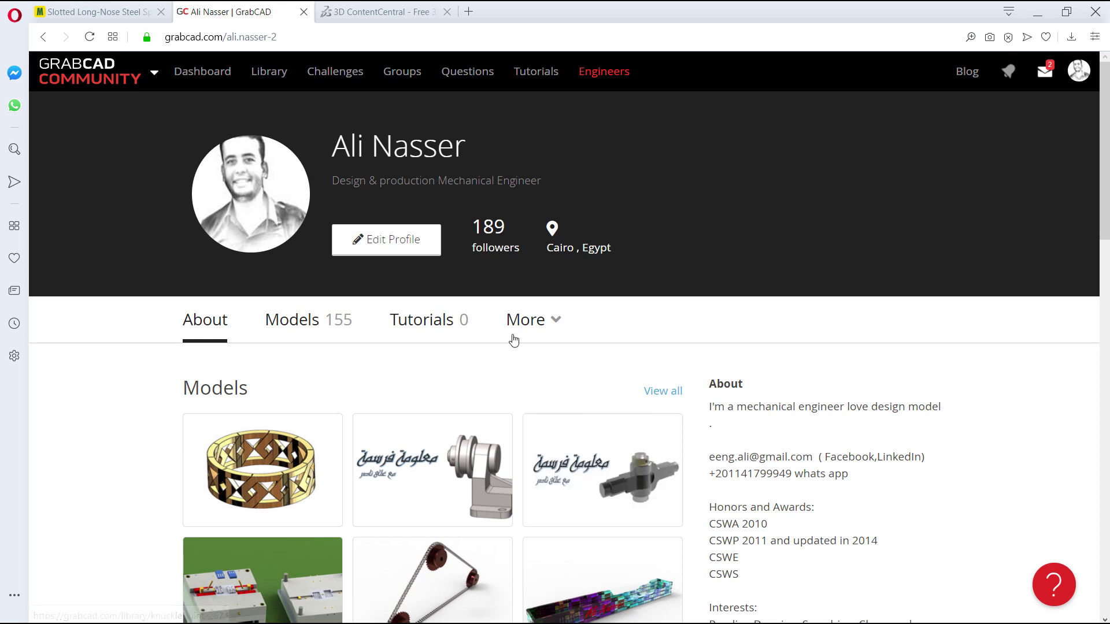
pyautogui.click(484, 77)
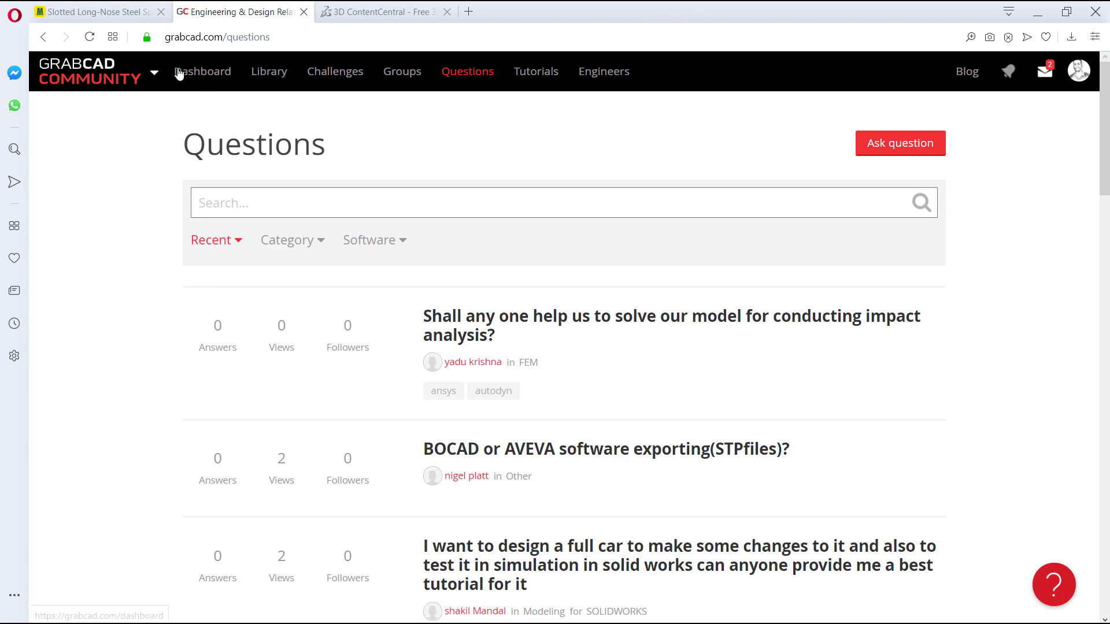
# Step: Switch from GrabCAD Community to GrabCAD Workbench and reopen the products dropdown
pyautogui.click(154, 72)
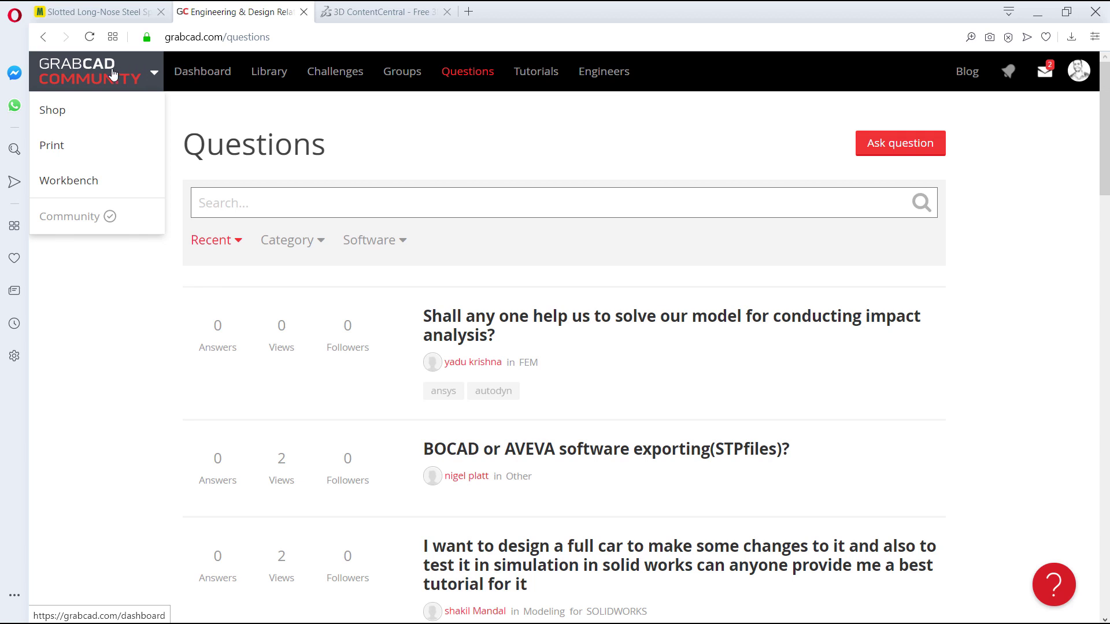
pyautogui.click(79, 180)
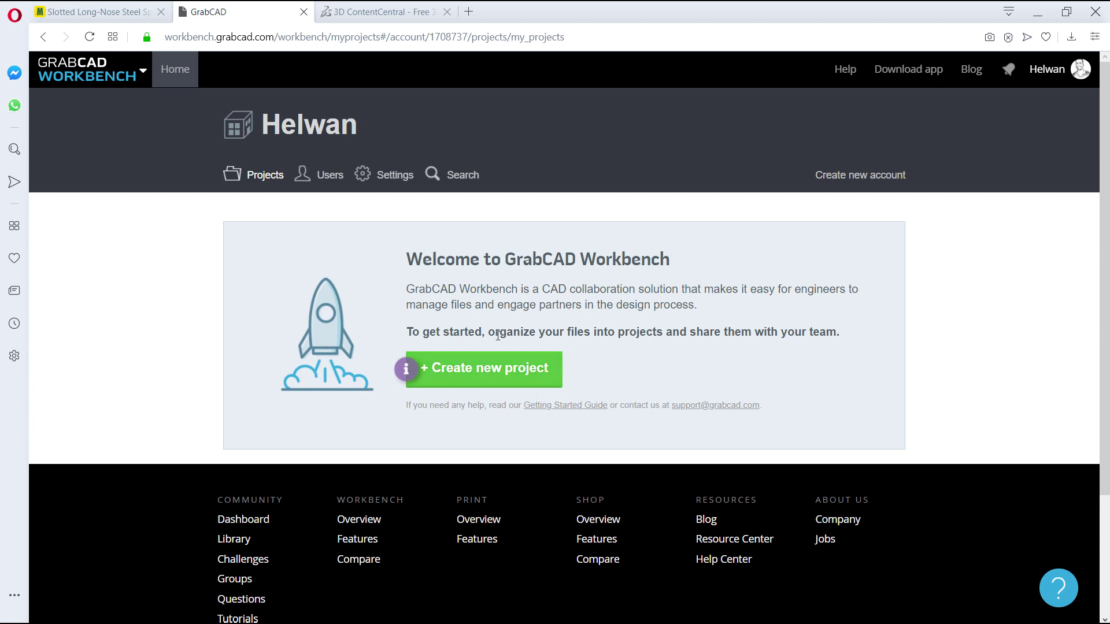
pyautogui.click(125, 74)
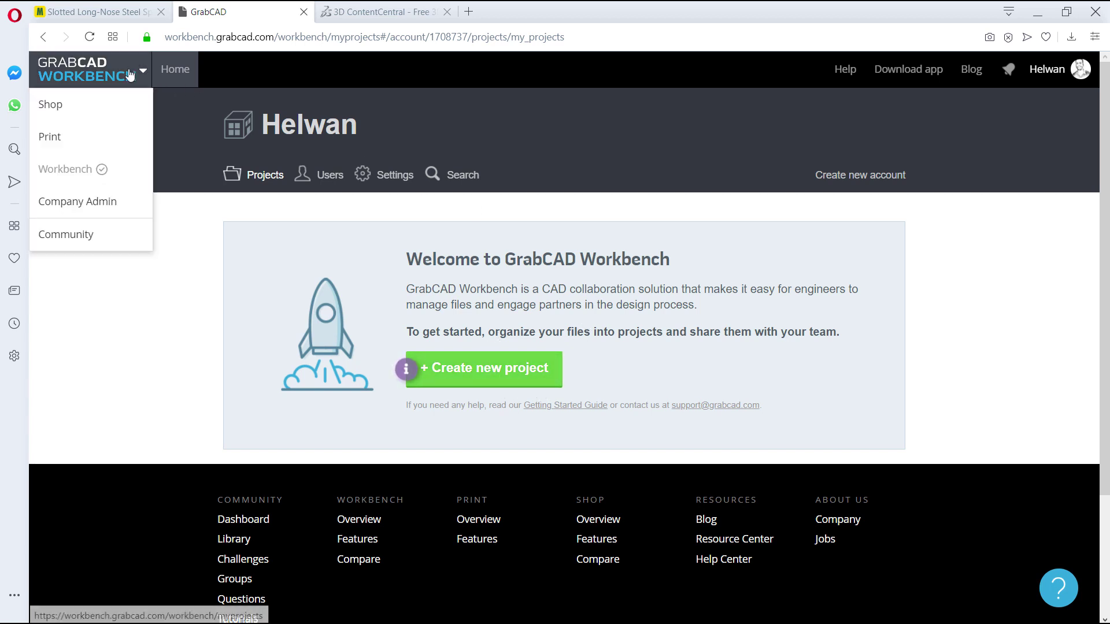
# Step: Return to GrabCAD Community and browse the Challenges page
pyautogui.click(69, 235)
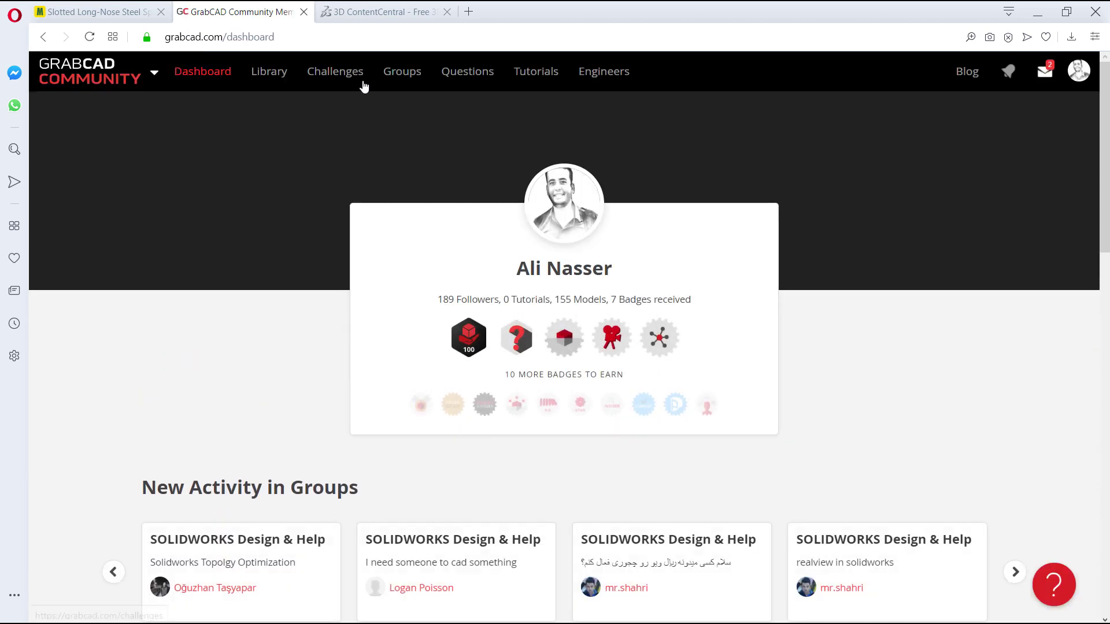
pyautogui.click(341, 75)
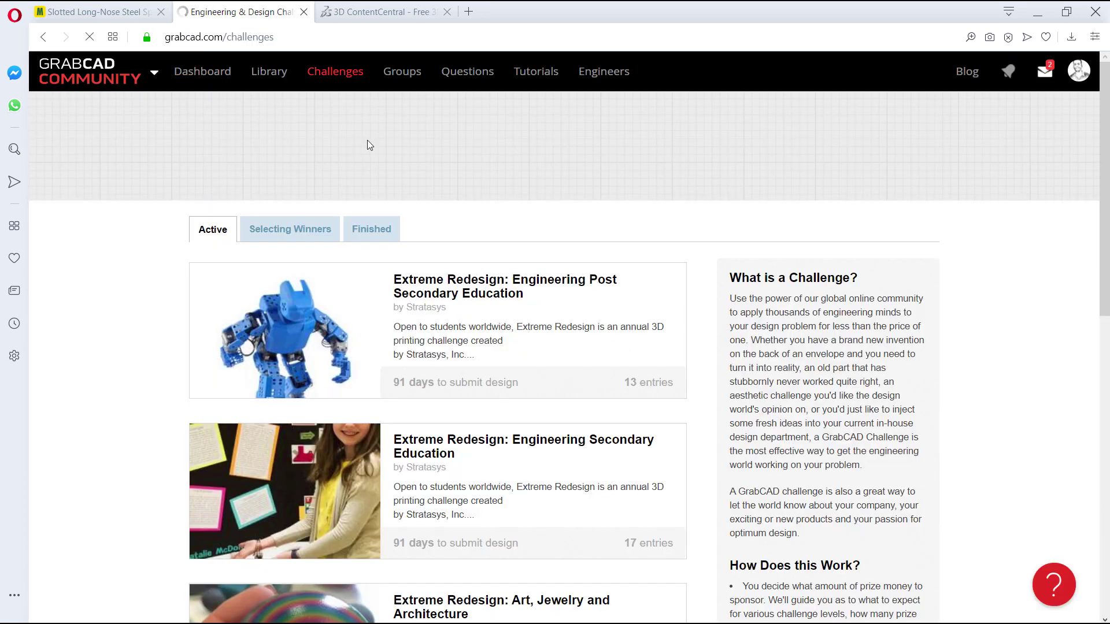
pyautogui.scroll(-4, 704, 397)
pyautogui.scroll(3, 495, 414)
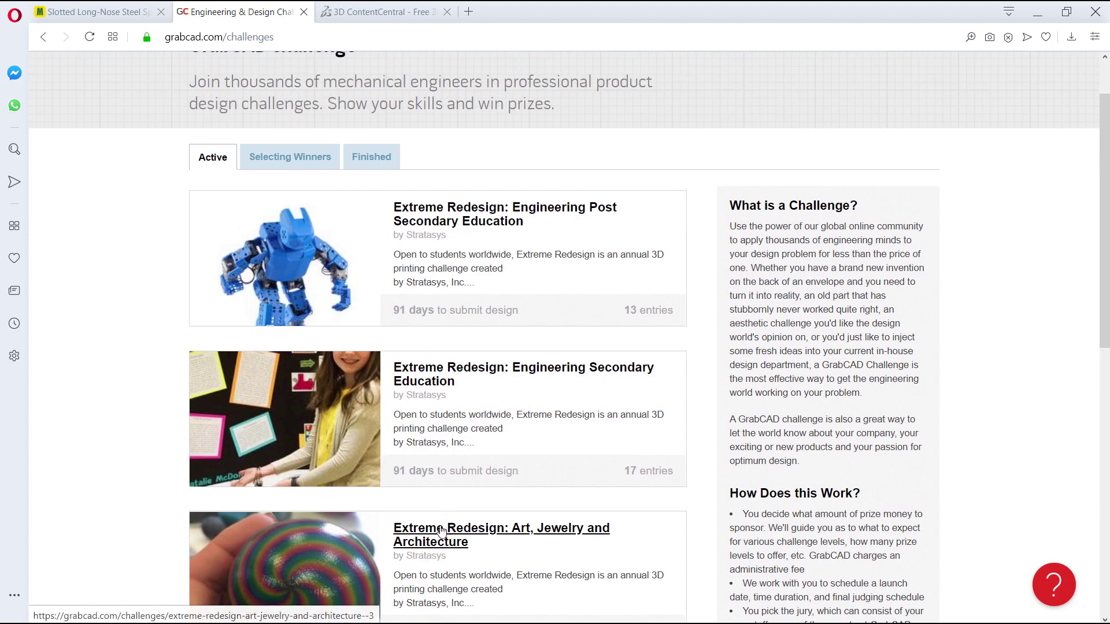
# Step: Open the Extreme Redesign: Engineering Post Secondary Education challenge and scroll its description
pyautogui.click(426, 219)
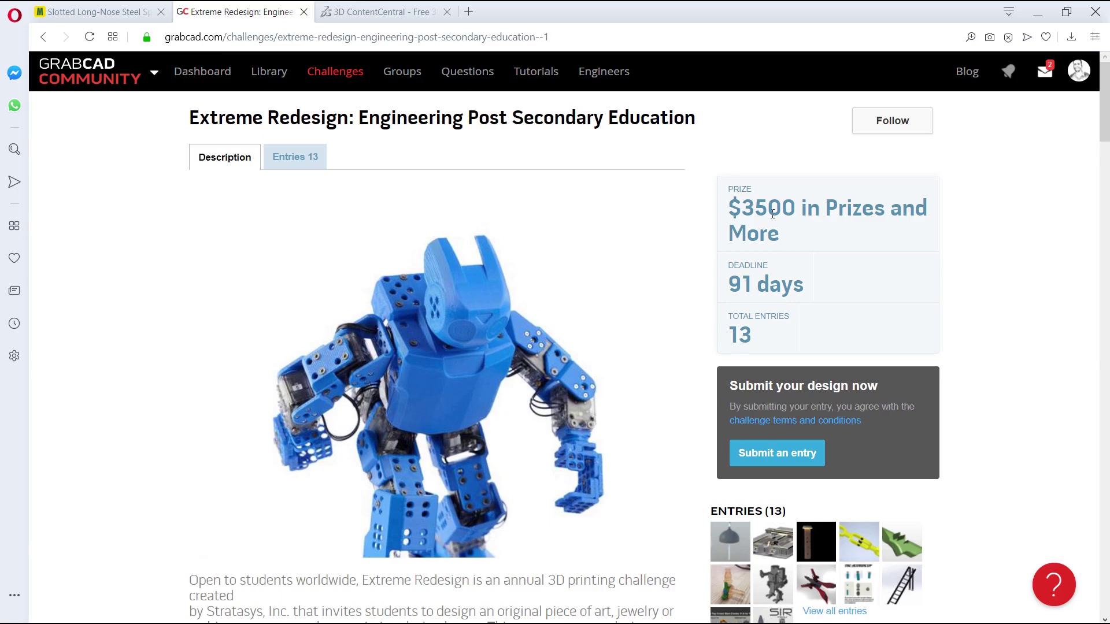
pyautogui.scroll(-7, 495, 373)
pyautogui.scroll(-5, 462, 393)
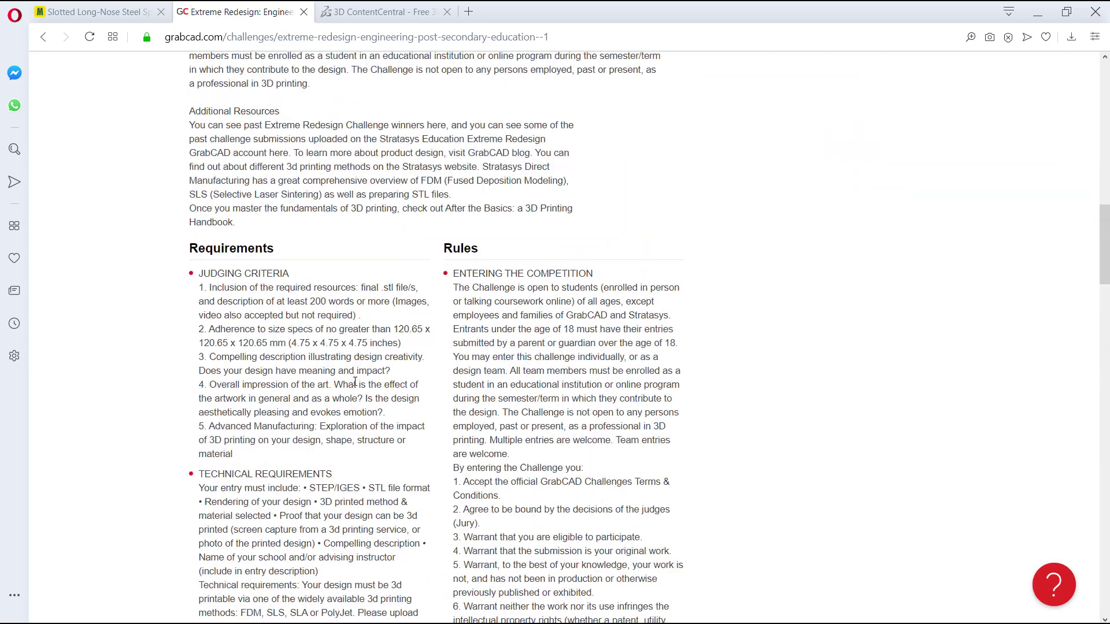
pyautogui.scroll(-6, 359, 399)
pyautogui.scroll(-3, 354, 404)
pyautogui.scroll(5, 411, 342)
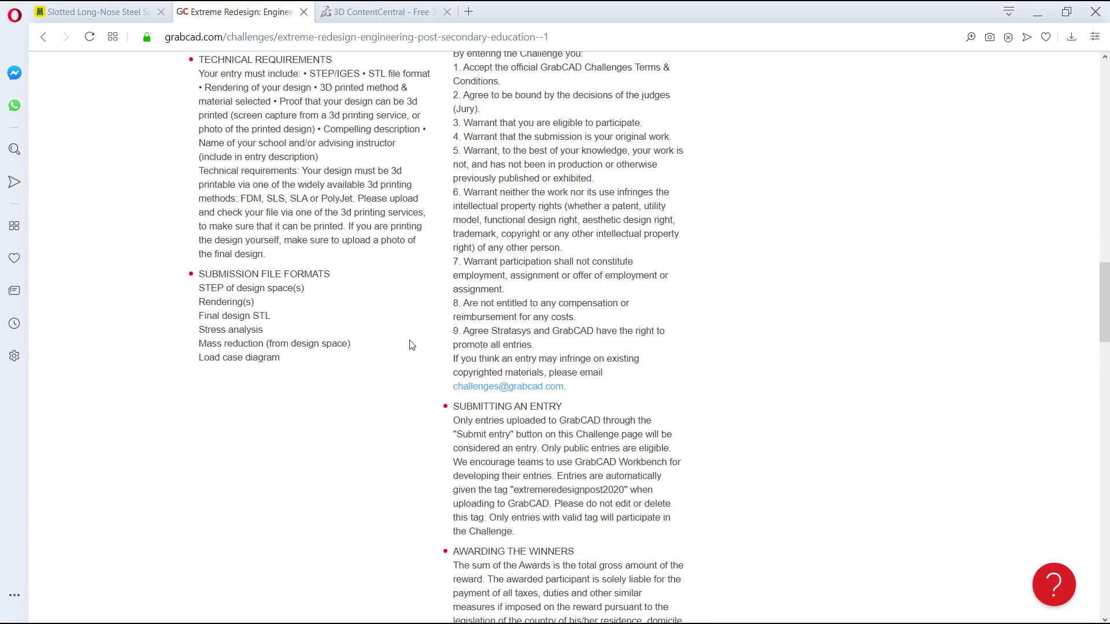
pyautogui.scroll(5, 411, 342)
pyautogui.scroll(5, 410, 340)
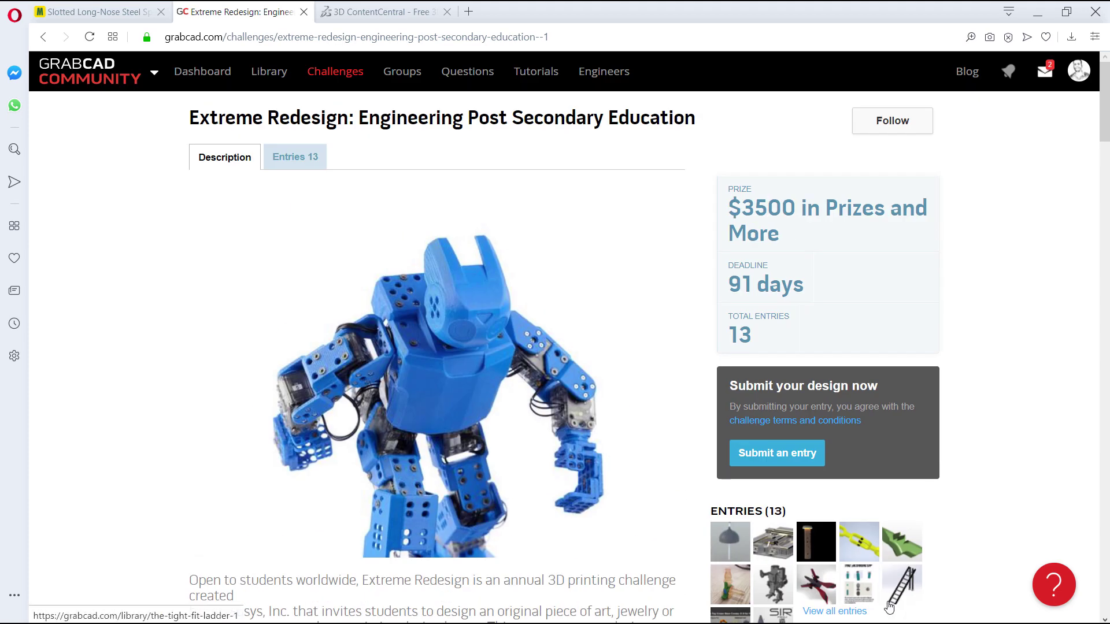